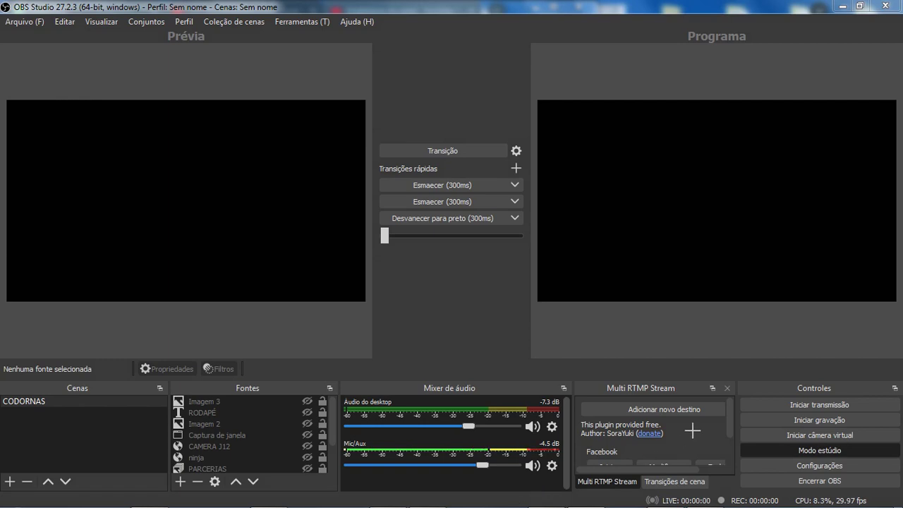
{"action": "mouse_move", "coordinate": [692, 431]}
{"action": "left_mouse_down"}
{"action": "mouse_move", "coordinate": [766, 450]}
{"action": "mouse_move", "coordinate": [788, 465]}
{"action": "left_mouse_up"}
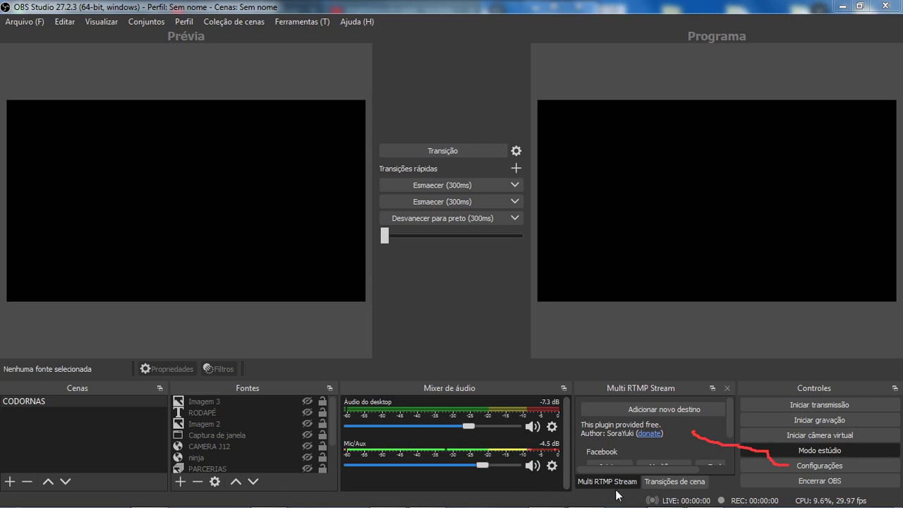
{"action": "left_click_drag", "start_coordinate": [694, 421], "coordinate": [779, 460]}
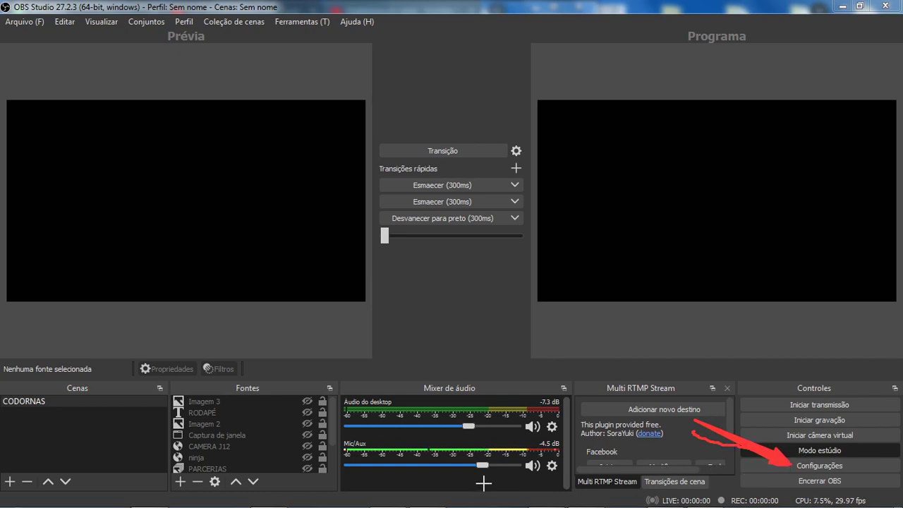
Open the program settings and show the output (Saída) options.
{"action": "left_click", "coordinate": [809, 462]}
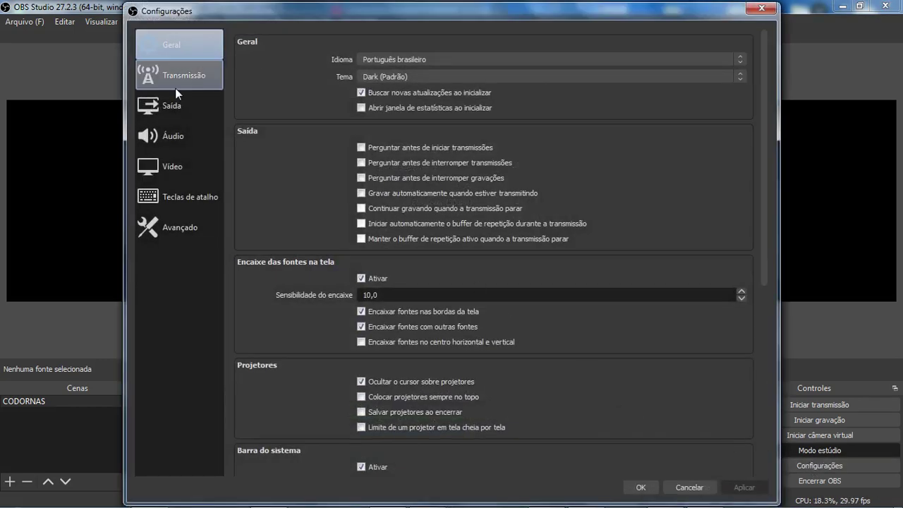
{"action": "left_click", "coordinate": [176, 107]}
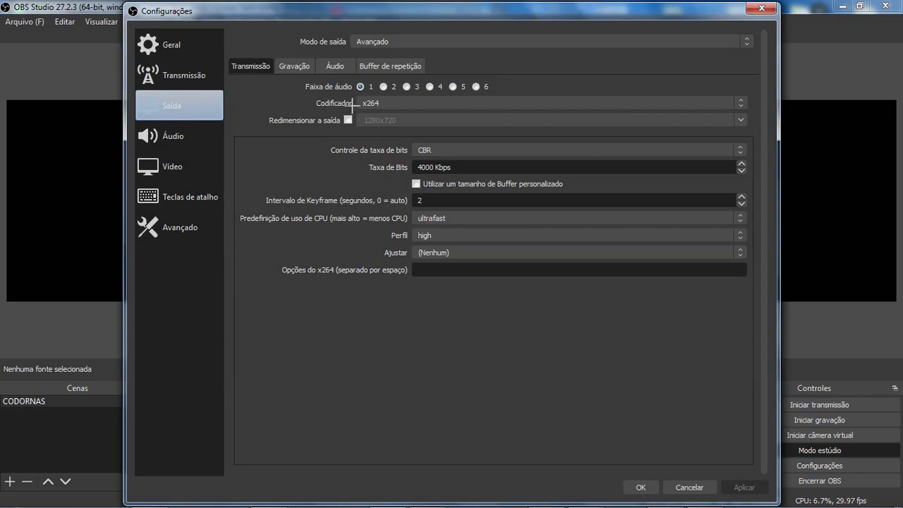
{"action": "left_click_drag", "start_coordinate": [330, 105], "coordinate": [234, 110]}
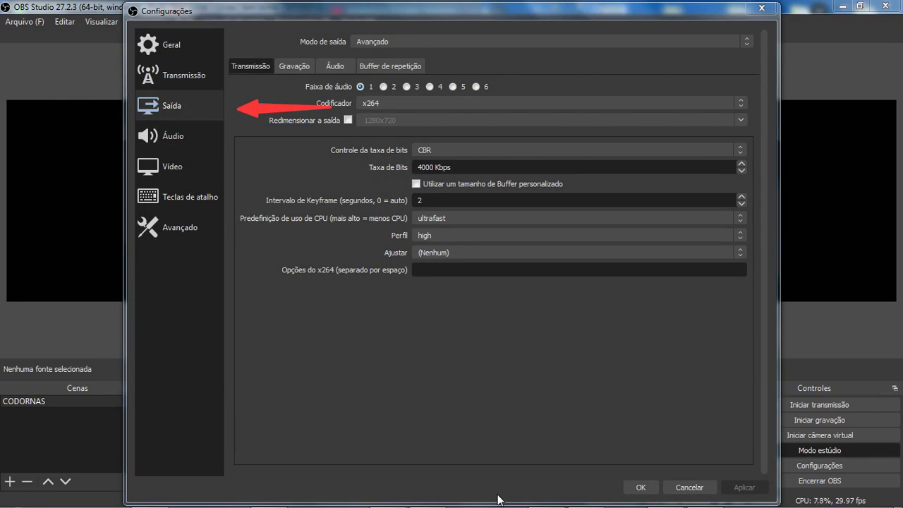
{"action": "key", "text": "Escape"}
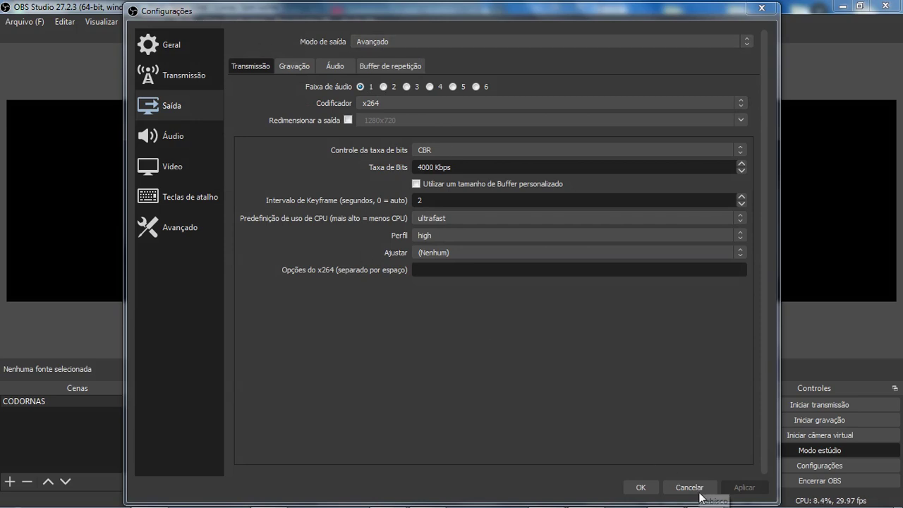
{"action": "key", "text": "ctrl+2"}
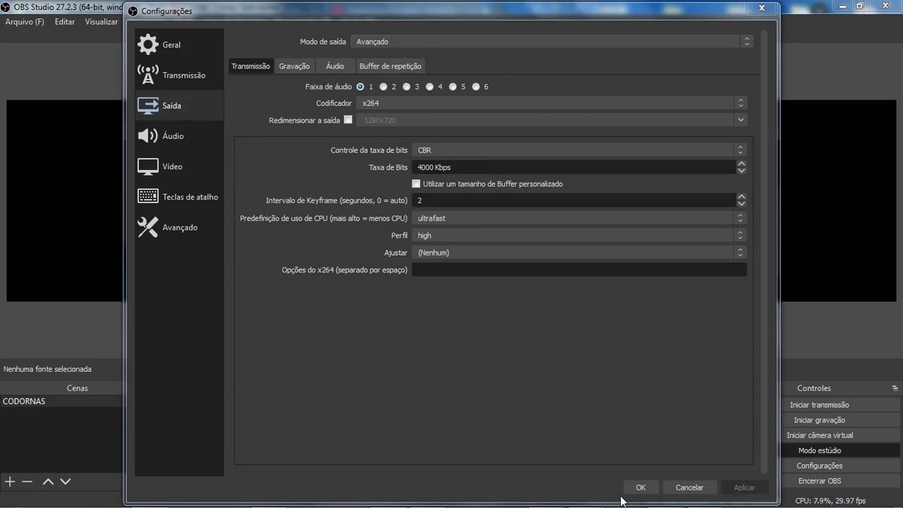
{"action": "left_click_drag", "start_coordinate": [235, 36], "coordinate": [295, 40]}
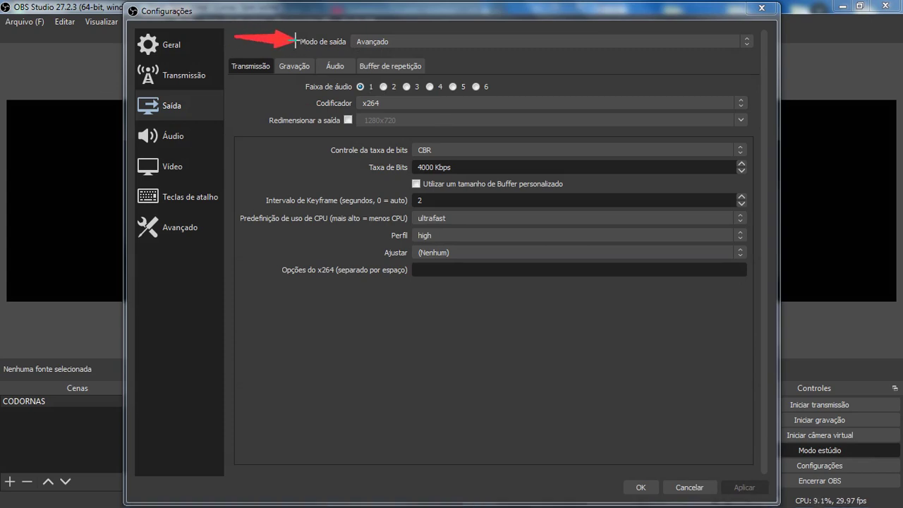
Switch the output mode to Simples and return it to Avançado.
{"action": "left_click", "coordinate": [394, 38]}
{"action": "left_click", "coordinate": [376, 48]}
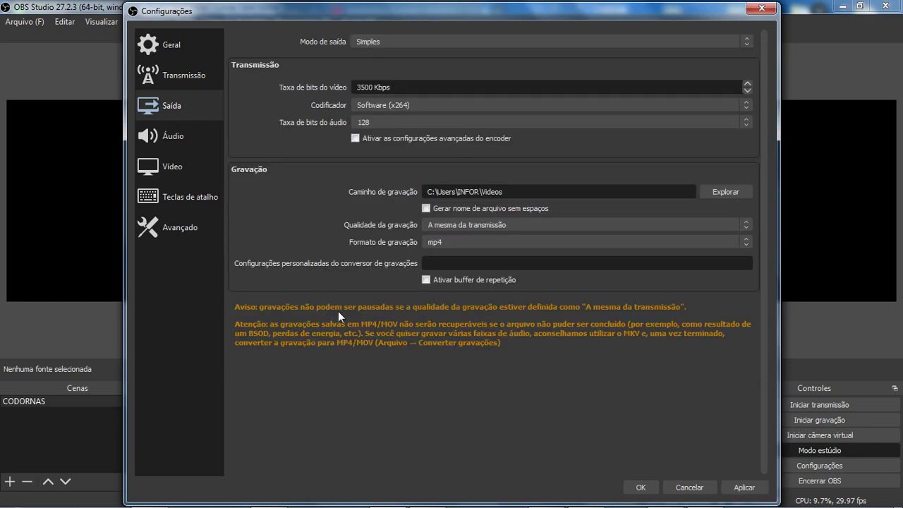
{"action": "left_click", "coordinate": [374, 39]}
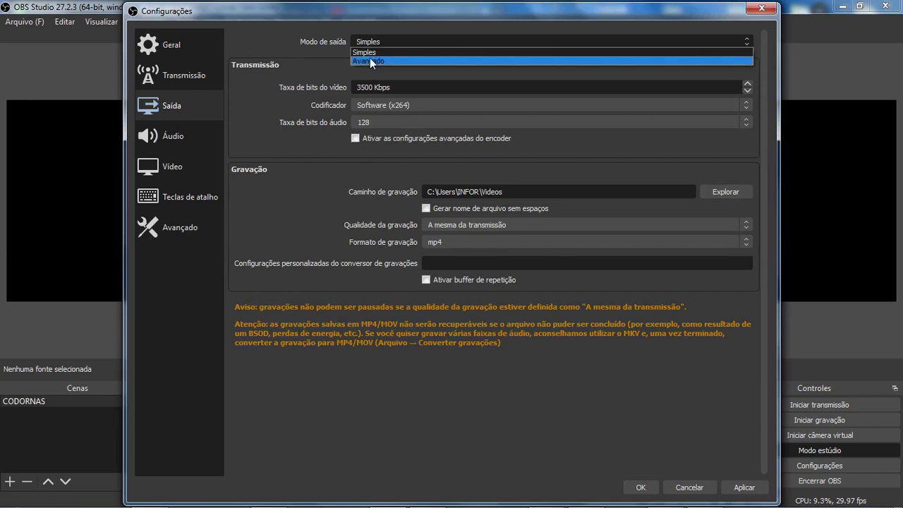
{"action": "left_click", "coordinate": [370, 60]}
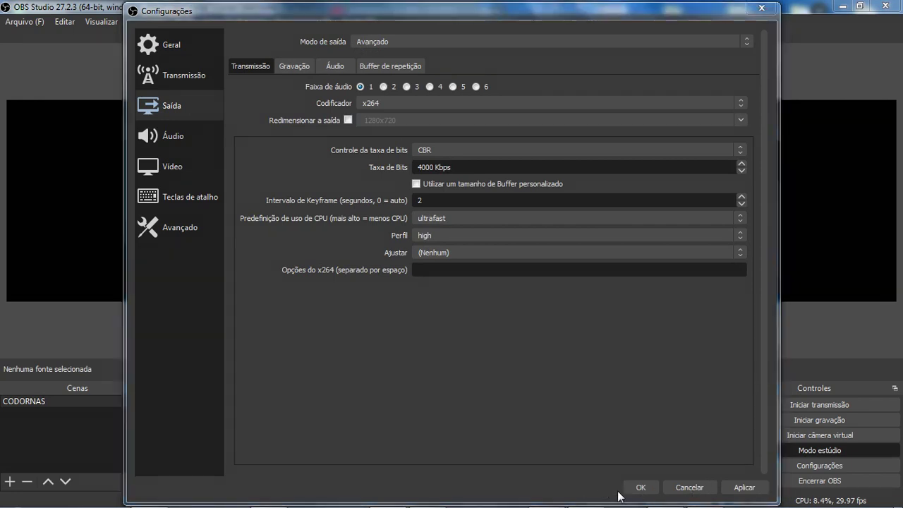
{"action": "left_click_drag", "start_coordinate": [253, 43], "coordinate": [301, 41]}
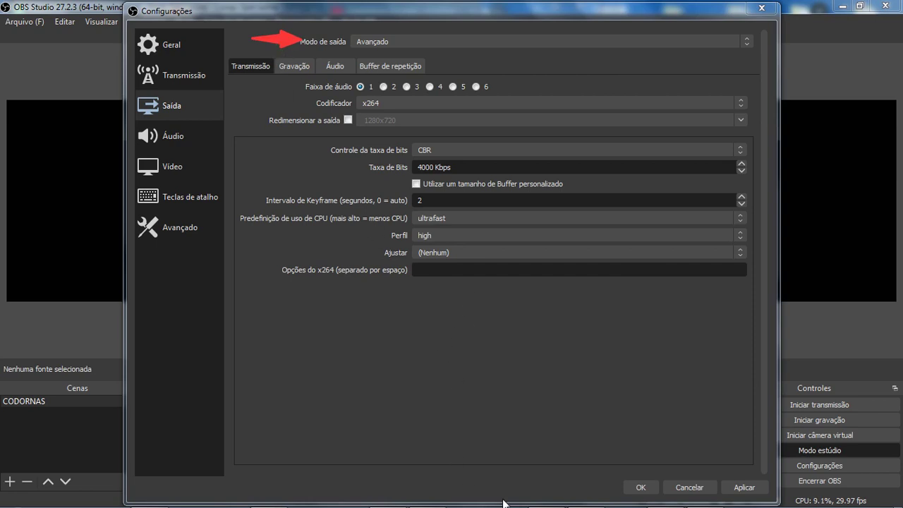
{"action": "key", "text": "Escape"}
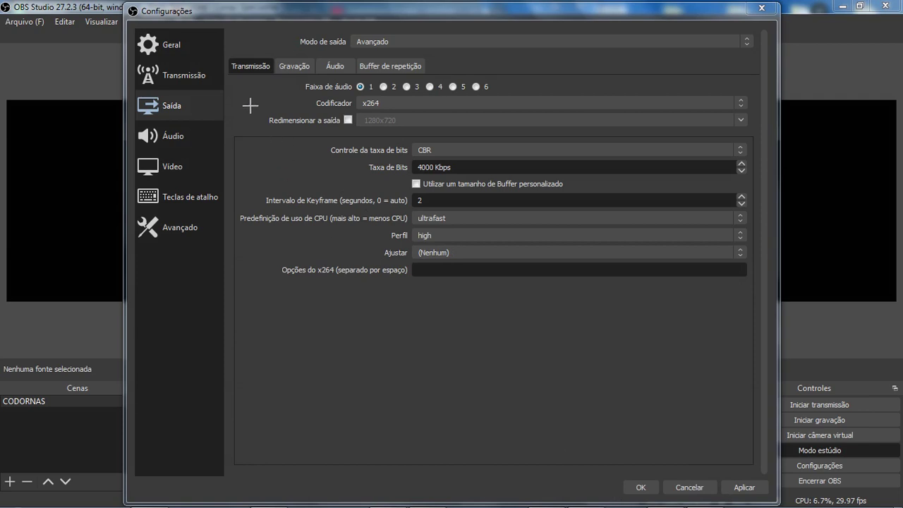
{"action": "mouse_move", "coordinate": [240, 96]}
{"action": "left_mouse_down"}
{"action": "mouse_move", "coordinate": [277, 104]}
{"action": "mouse_move", "coordinate": [302, 94]}
{"action": "left_mouse_up"}
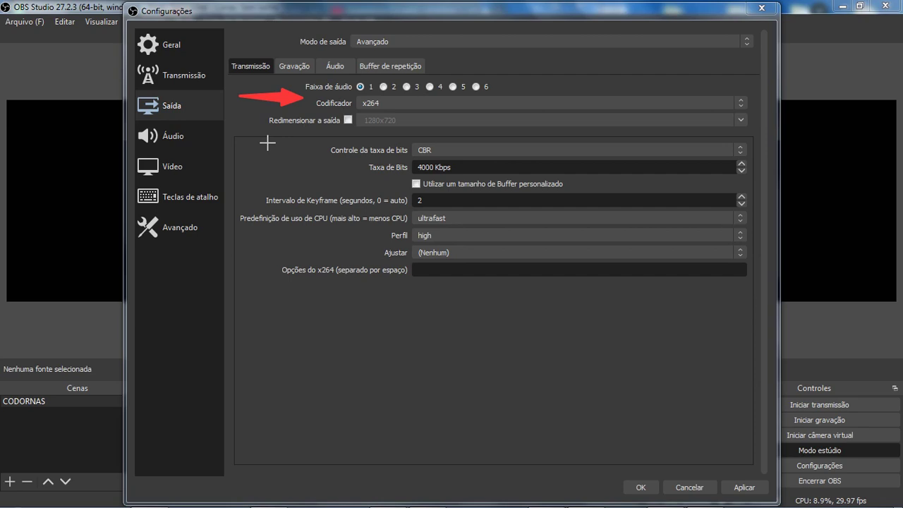
{"action": "left_click_drag", "start_coordinate": [264, 140], "coordinate": [326, 149]}
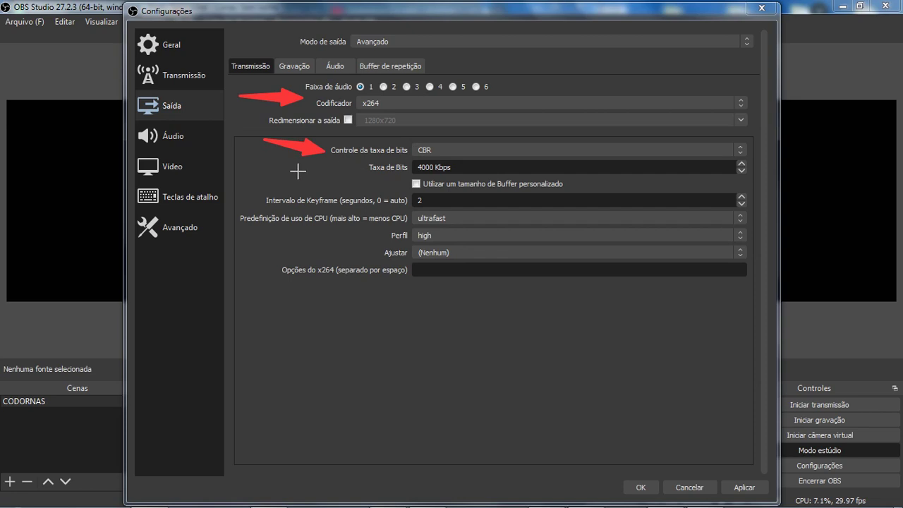
{"action": "left_click_drag", "start_coordinate": [282, 170], "coordinate": [364, 167]}
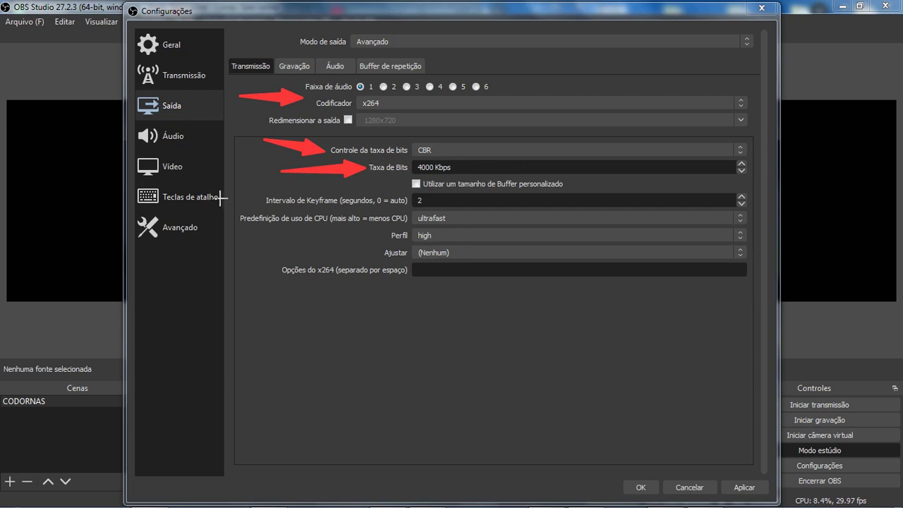
{"action": "left_click_drag", "start_coordinate": [220, 200], "coordinate": [261, 200]}
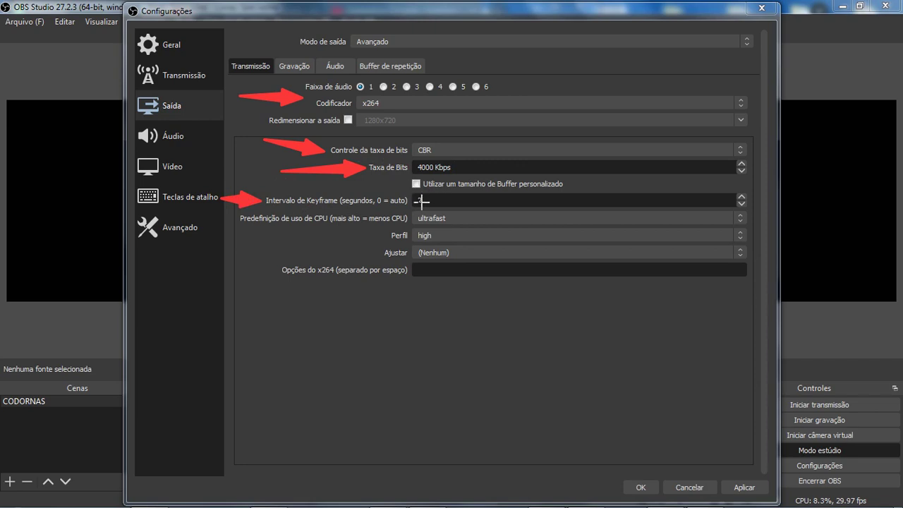
{"action": "left_click_drag", "start_coordinate": [499, 197], "coordinate": [427, 201]}
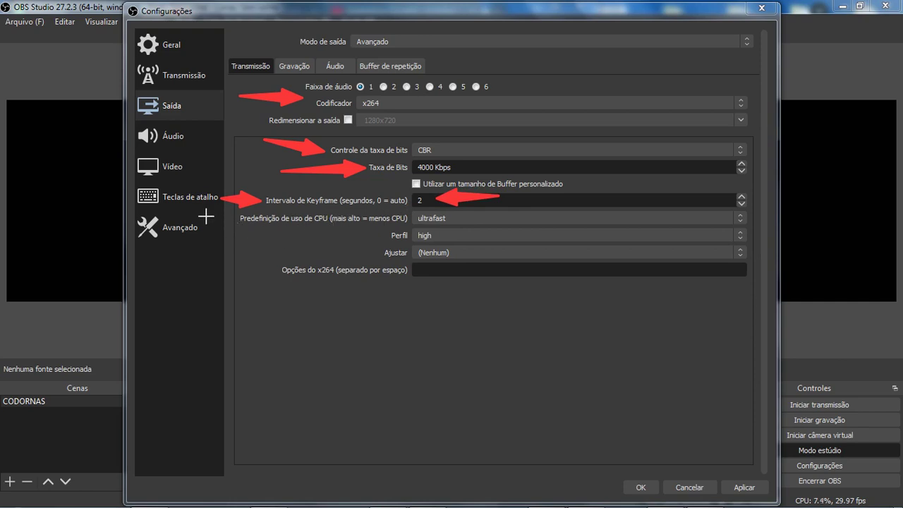
{"action": "mouse_move", "coordinate": [192, 213]}
{"action": "left_mouse_down"}
{"action": "mouse_move", "coordinate": [214, 223]}
{"action": "mouse_move", "coordinate": [235, 218]}
{"action": "left_mouse_up"}
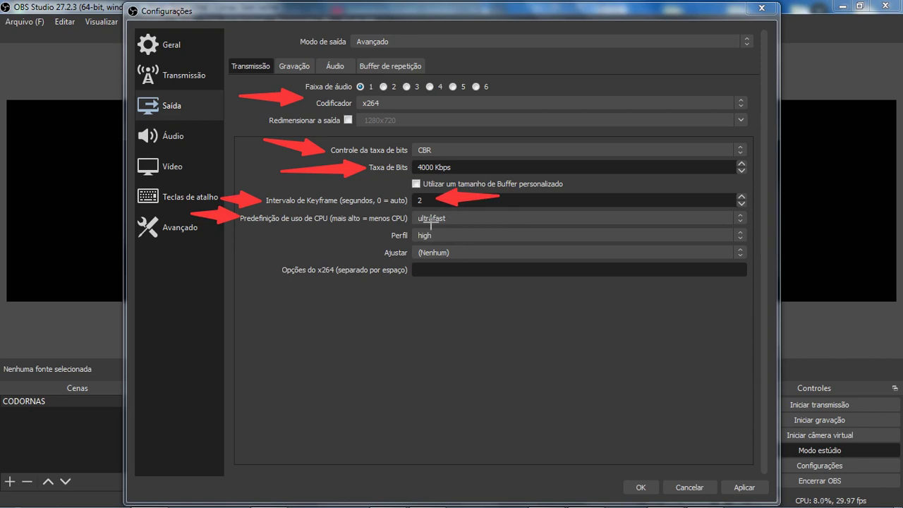
{"action": "left_click_drag", "start_coordinate": [531, 217], "coordinate": [462, 221]}
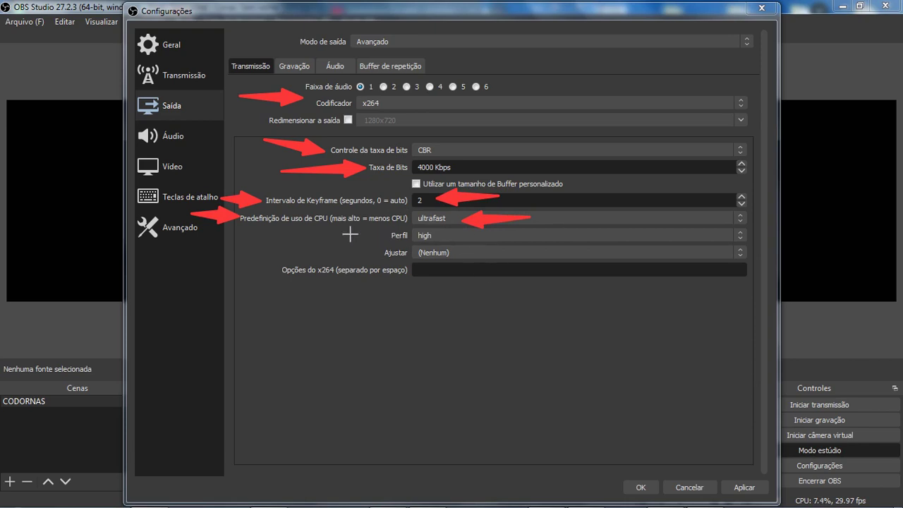
{"action": "left_click_drag", "start_coordinate": [344, 230], "coordinate": [386, 235]}
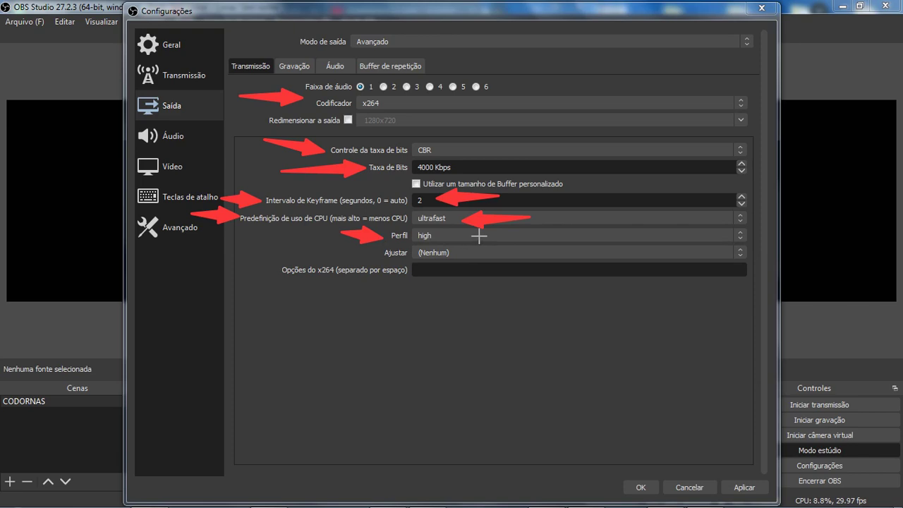
{"action": "left_click_drag", "start_coordinate": [480, 233], "coordinate": [442, 241]}
{"action": "key", "text": "Escape"}
Reposition the settings window and apply the output settings.
{"action": "left_click_drag", "start_coordinate": [634, 5], "coordinate": [596, 21]}
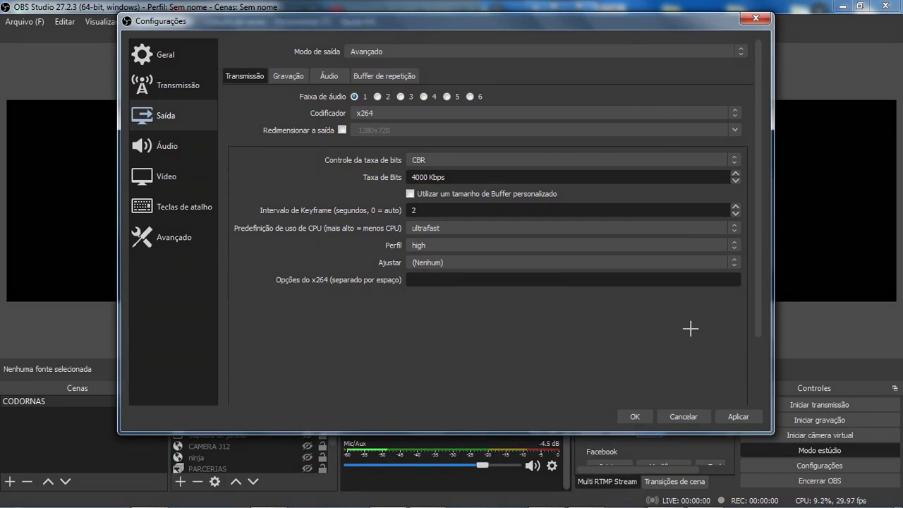
{"action": "left_click_drag", "start_coordinate": [723, 293], "coordinate": [739, 400]}
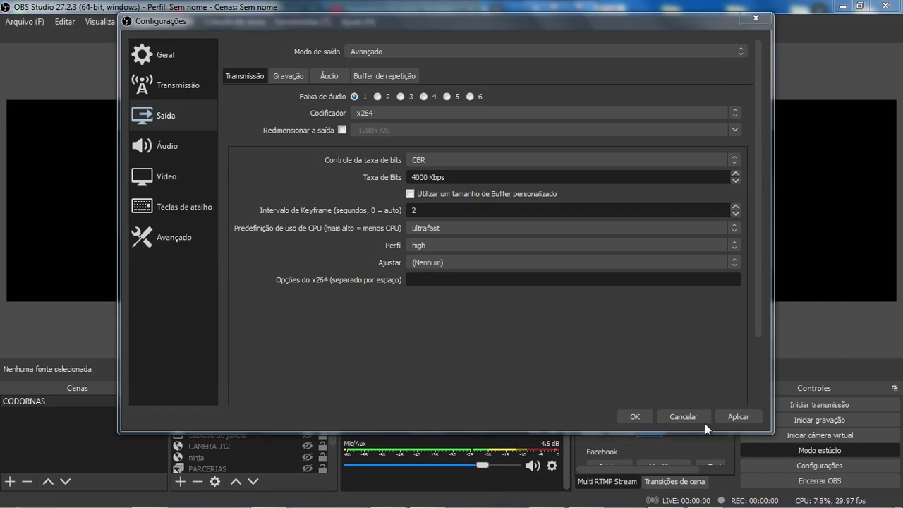
{"action": "left_click", "coordinate": [741, 421]}
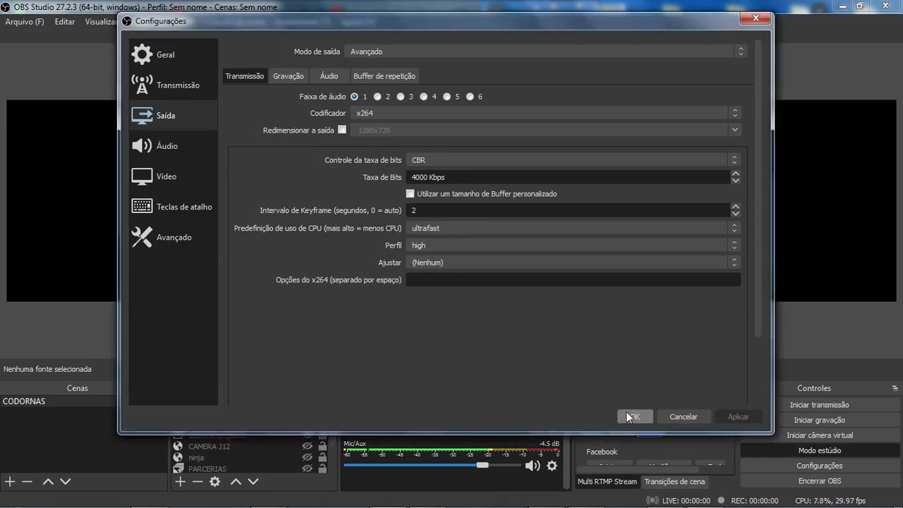
Open the audio (Áudio) settings and review the sample rate and channel options.
{"action": "left_click", "coordinate": [176, 149]}
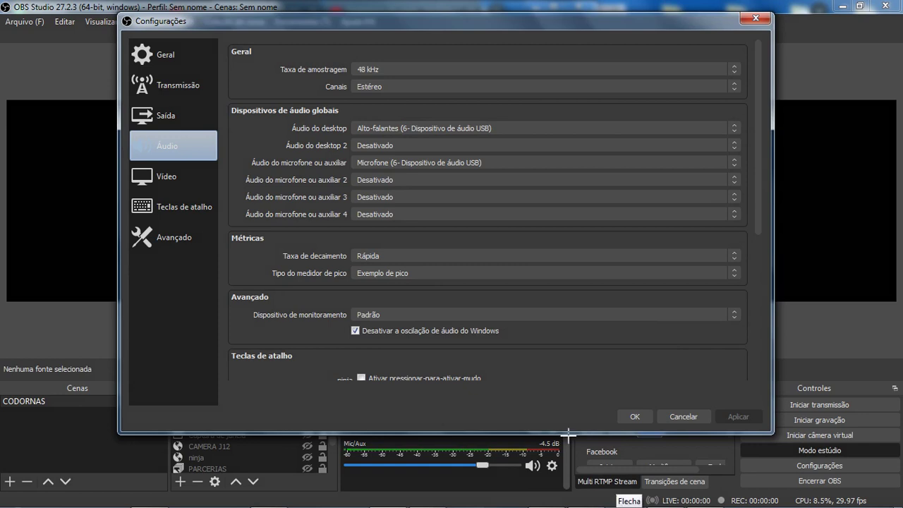
{"action": "left_click_drag", "start_coordinate": [227, 62], "coordinate": [275, 68]}
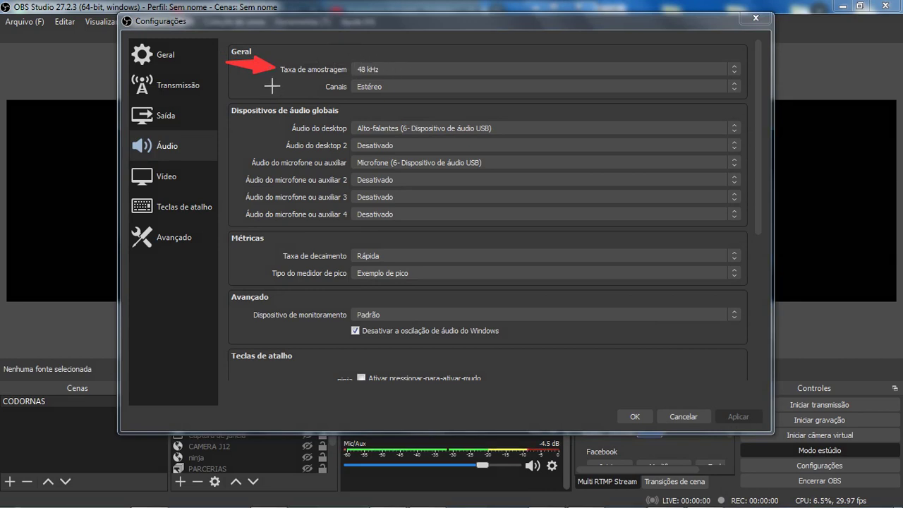
{"action": "left_click_drag", "start_coordinate": [258, 81], "coordinate": [315, 85]}
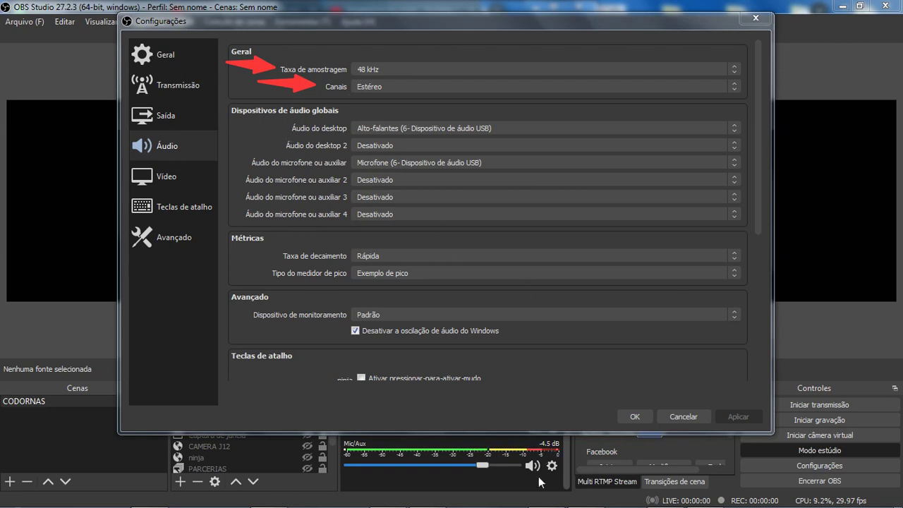
{"action": "key", "text": "Escape"}
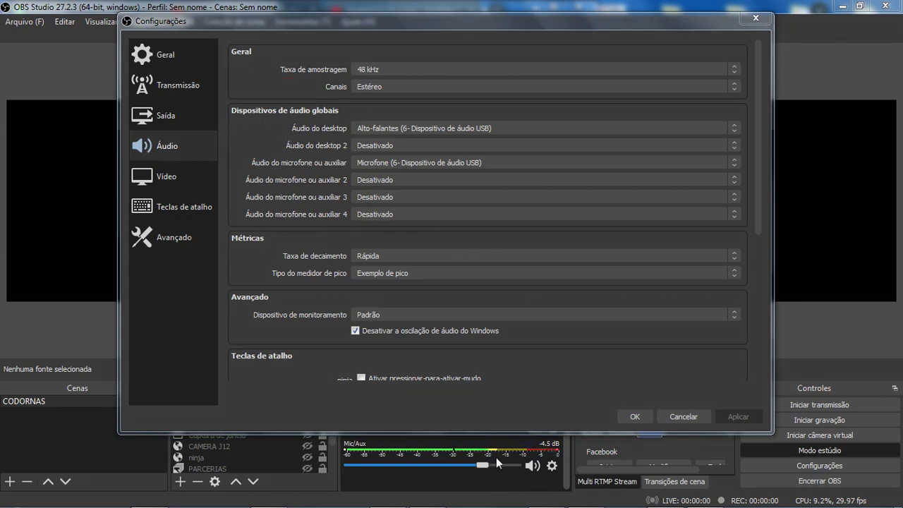
Examine the available devices for desktop audio and for the first microphone or auxiliary input, keeping the current selections.
{"action": "left_click", "coordinate": [386, 126]}
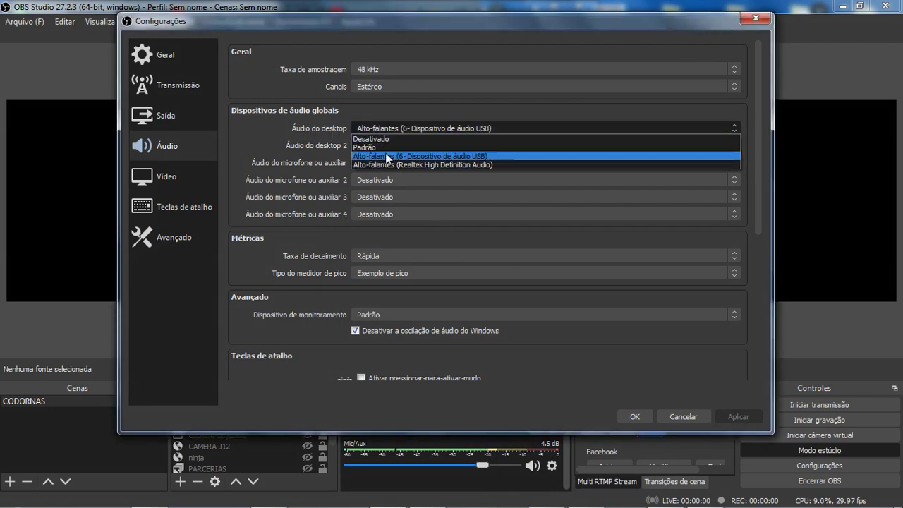
{"action": "left_click", "coordinate": [376, 126]}
{"action": "left_click", "coordinate": [377, 126]}
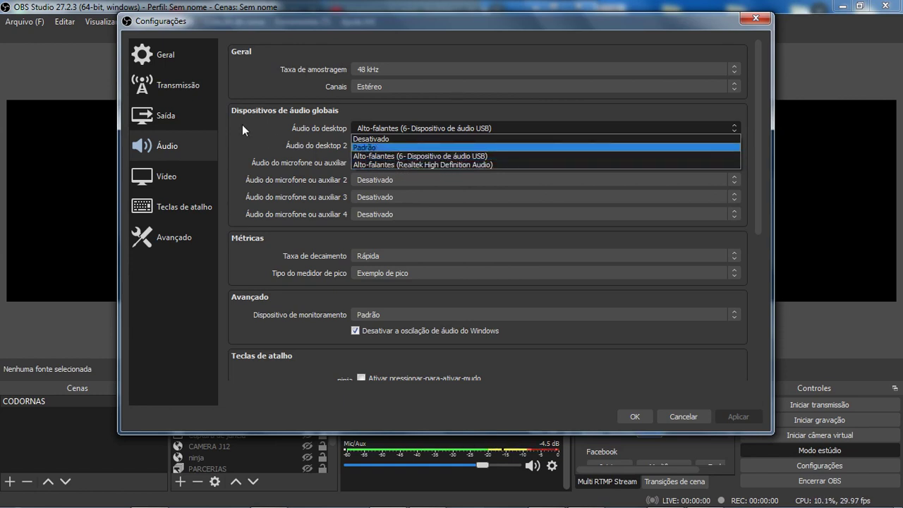
{"action": "left_click", "coordinate": [210, 161]}
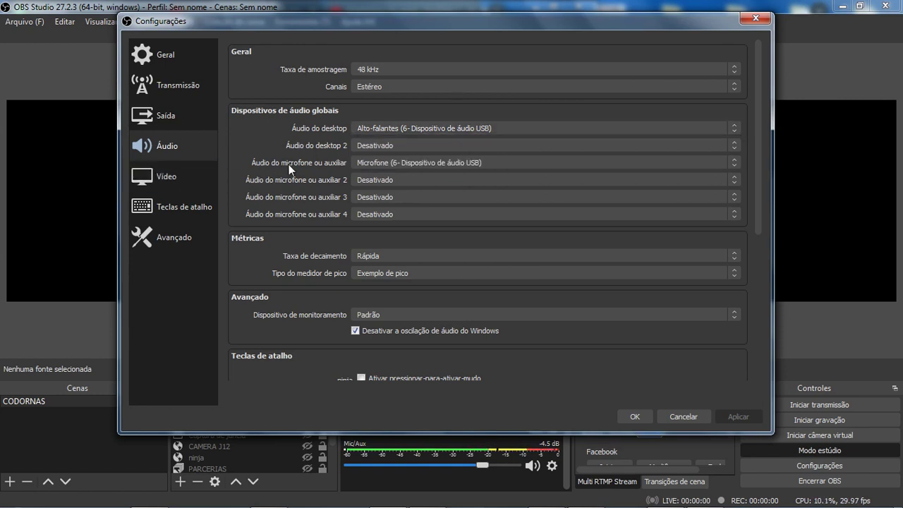
{"action": "left_click", "coordinate": [393, 161]}
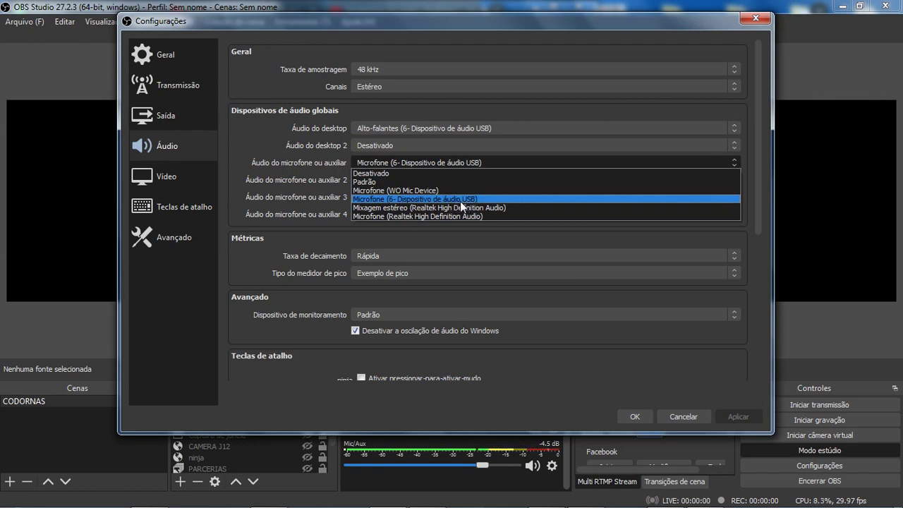
{"action": "left_click", "coordinate": [282, 225]}
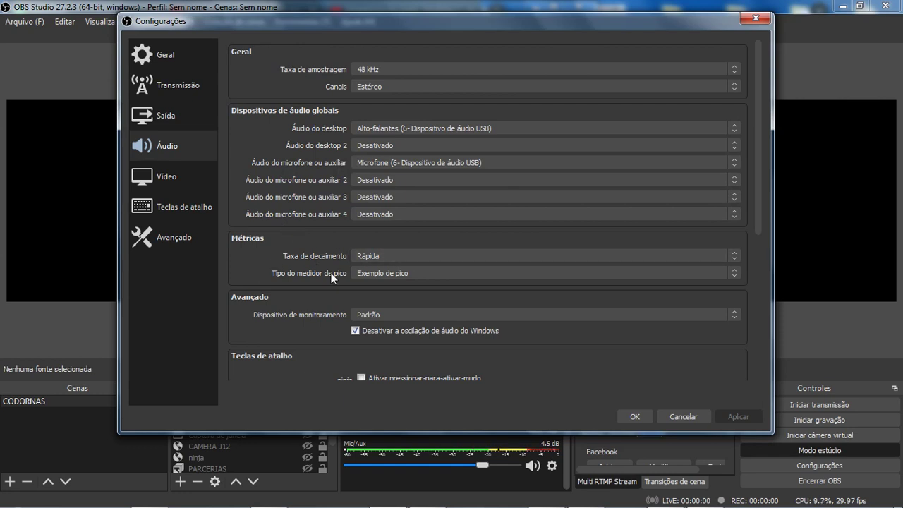
Look over the remaining audio options and close the settings without saving.
{"action": "scroll", "coordinate": [385, 312], "scroll_direction": "down", "scroll_amount": 1}
{"action": "scroll", "coordinate": [385, 316], "scroll_direction": "up", "scroll_amount": 1}
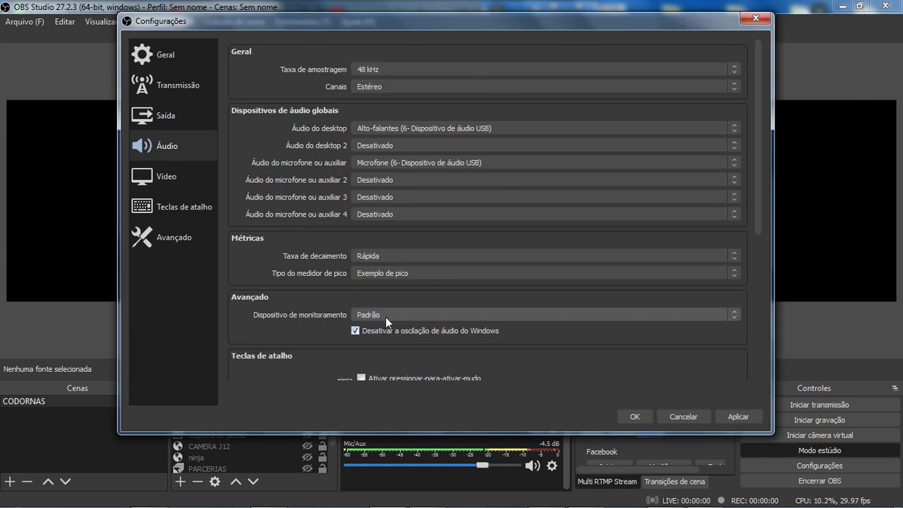
{"action": "left_click", "coordinate": [679, 417]}
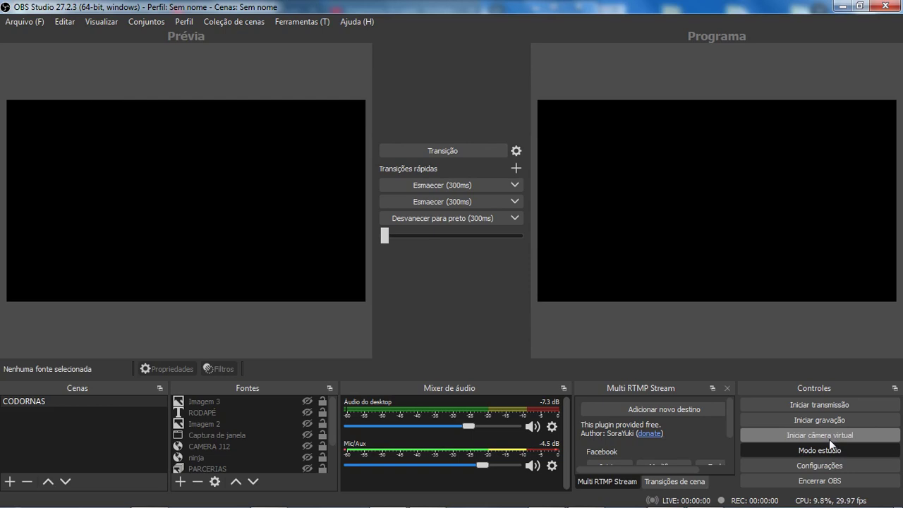
Open the video (Vídeo) settings and review the base resolution, output resolution and downscale filter.
{"action": "left_click", "coordinate": [818, 466]}
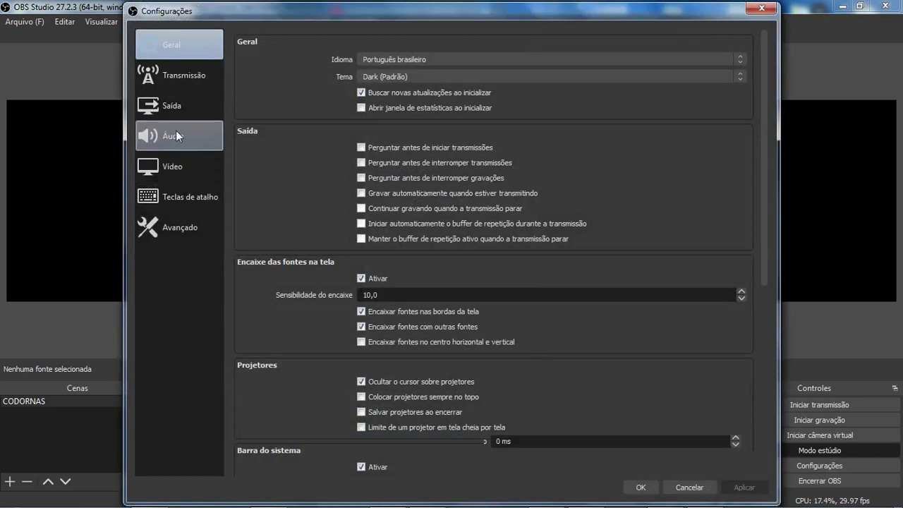
{"action": "left_click", "coordinate": [175, 130]}
{"action": "left_click", "coordinate": [175, 169]}
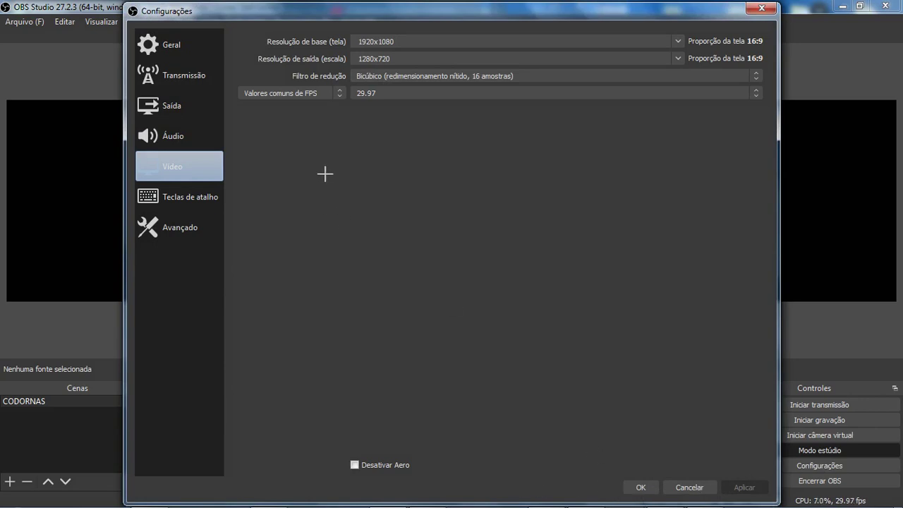
{"action": "left_click_drag", "start_coordinate": [338, 156], "coordinate": [237, 167]}
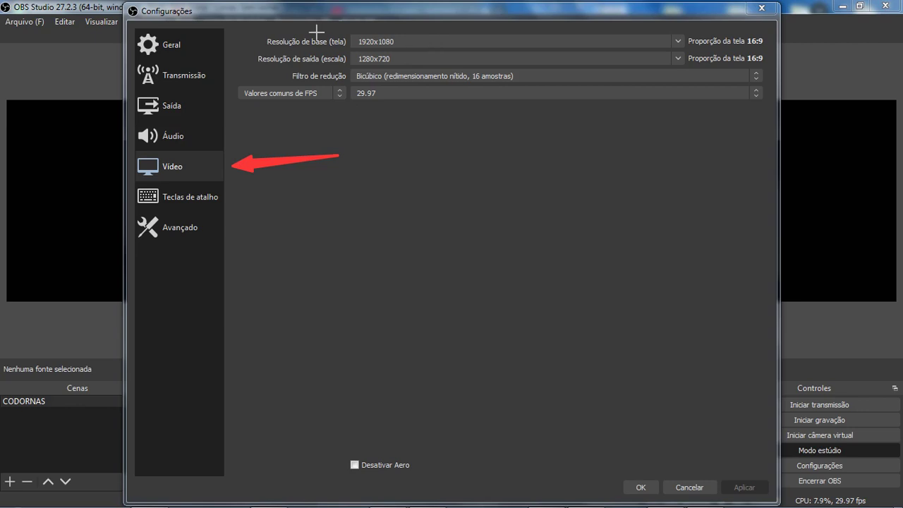
{"action": "left_click_drag", "start_coordinate": [211, 36], "coordinate": [263, 41]}
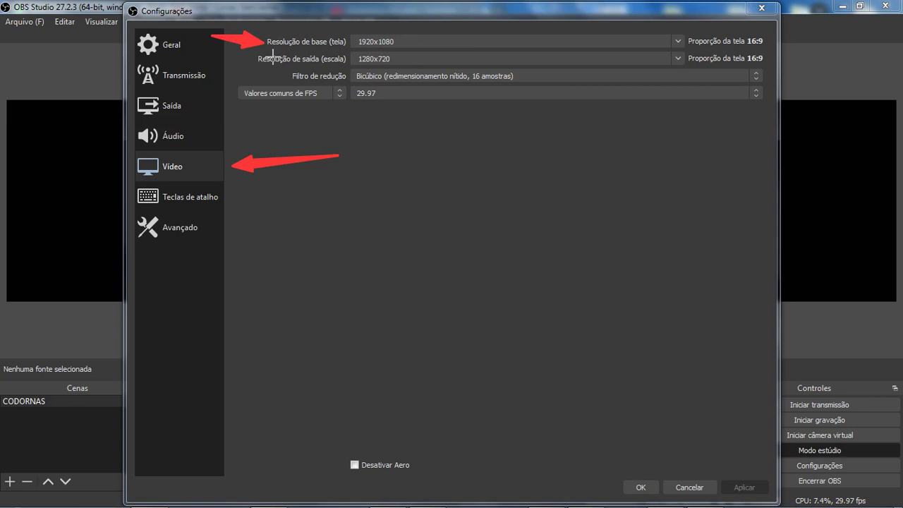
{"action": "left_click_drag", "start_coordinate": [207, 53], "coordinate": [255, 60]}
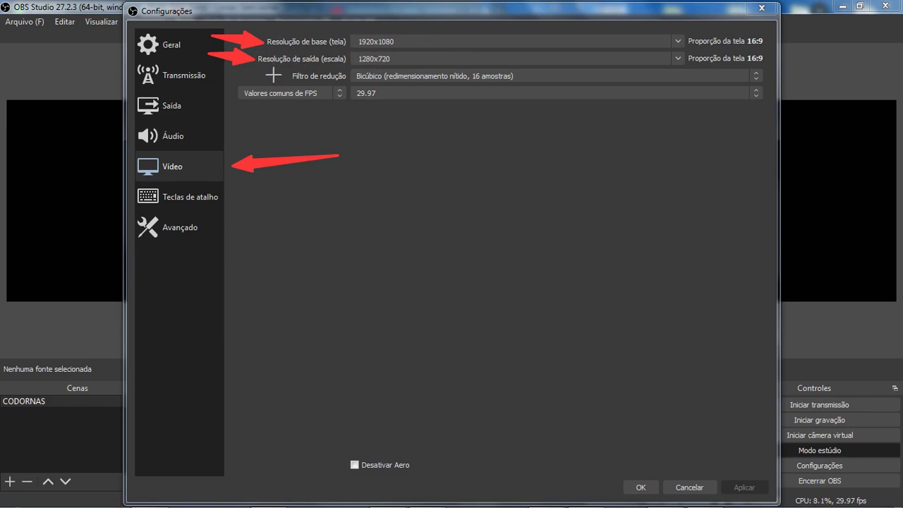
{"action": "left_click_drag", "start_coordinate": [241, 75], "coordinate": [283, 75]}
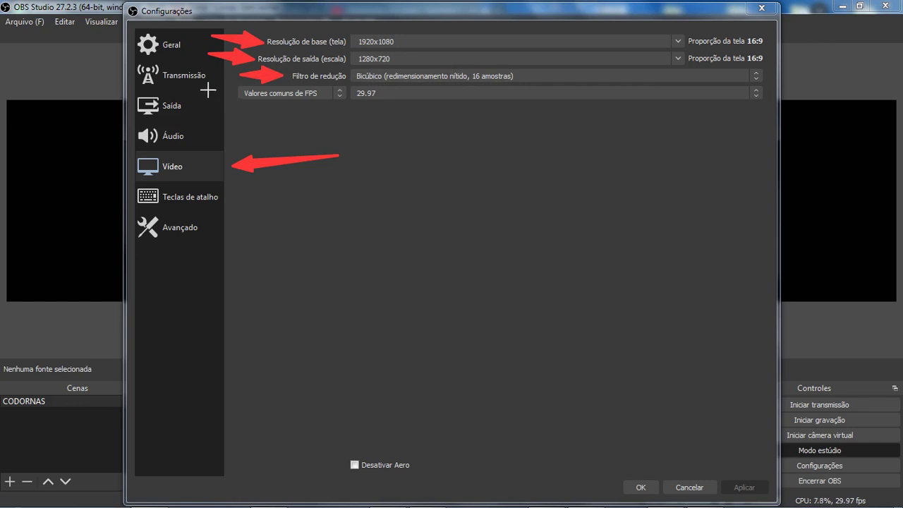
Examine the available common FPS values in the video settings, keeping the current selection.
{"action": "left_click_drag", "start_coordinate": [207, 89], "coordinate": [233, 90]}
{"action": "left_click", "coordinate": [408, 93]}
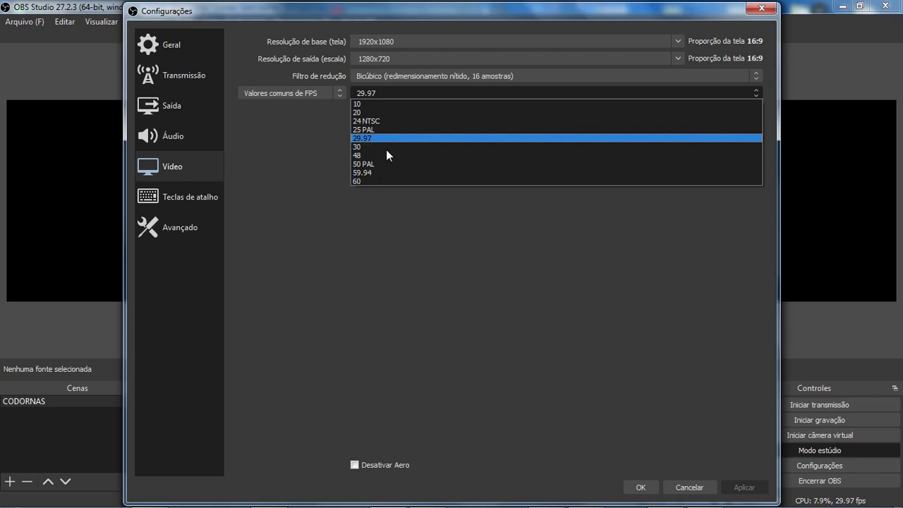
{"action": "left_click", "coordinate": [486, 275]}
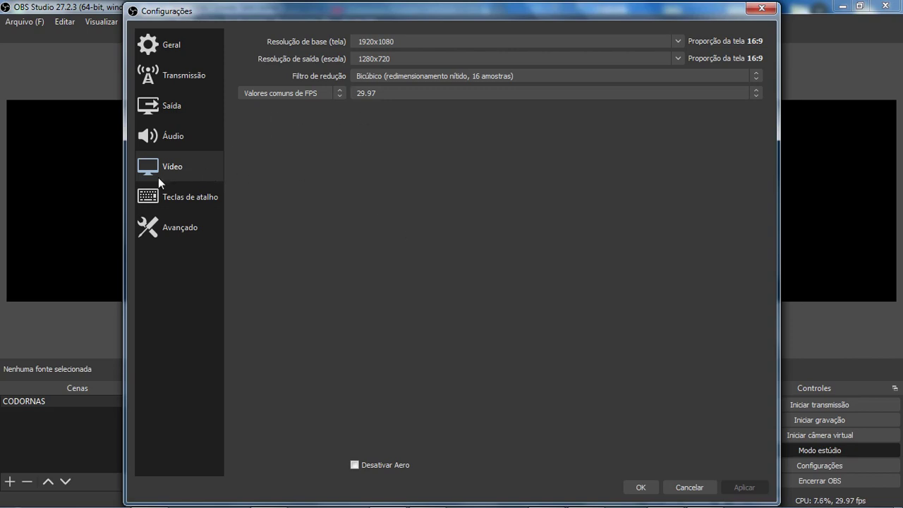
Review the process priority in the advanced (Avançado) settings and close the settings with confirmation.
{"action": "left_click", "coordinate": [175, 233]}
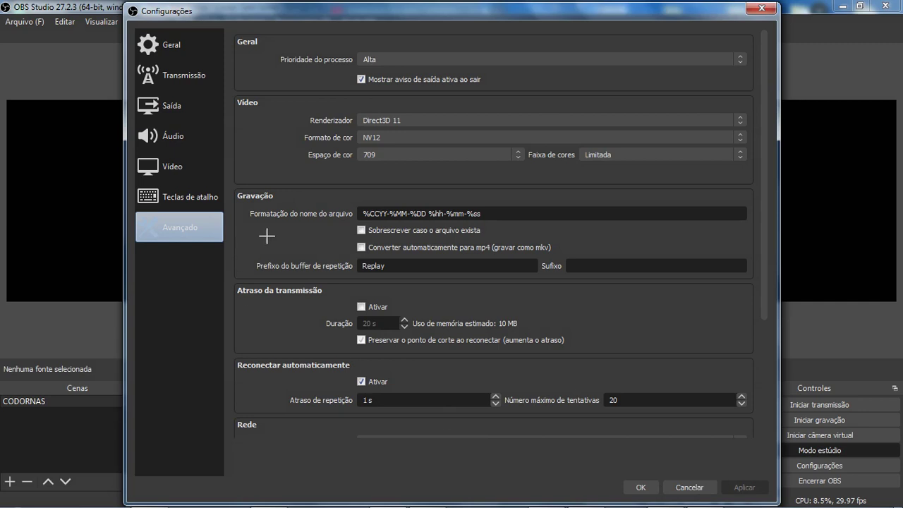
{"action": "mouse_move", "coordinate": [315, 233]}
{"action": "left_mouse_down"}
{"action": "mouse_move", "coordinate": [244, 234]}
{"action": "mouse_move", "coordinate": [236, 223]}
{"action": "mouse_move", "coordinate": [231, 230]}
{"action": "mouse_move", "coordinate": [245, 242]}
{"action": "left_mouse_up"}
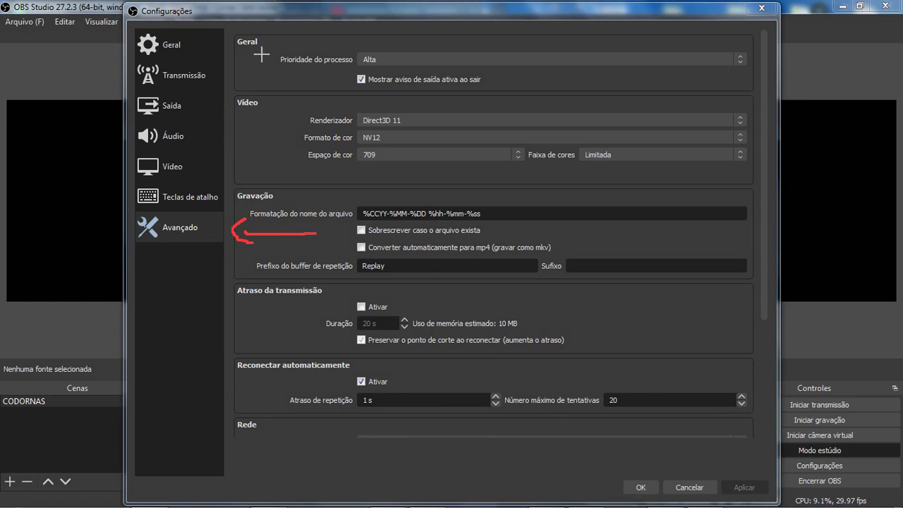
{"action": "left_click_drag", "start_coordinate": [236, 55], "coordinate": [280, 59]}
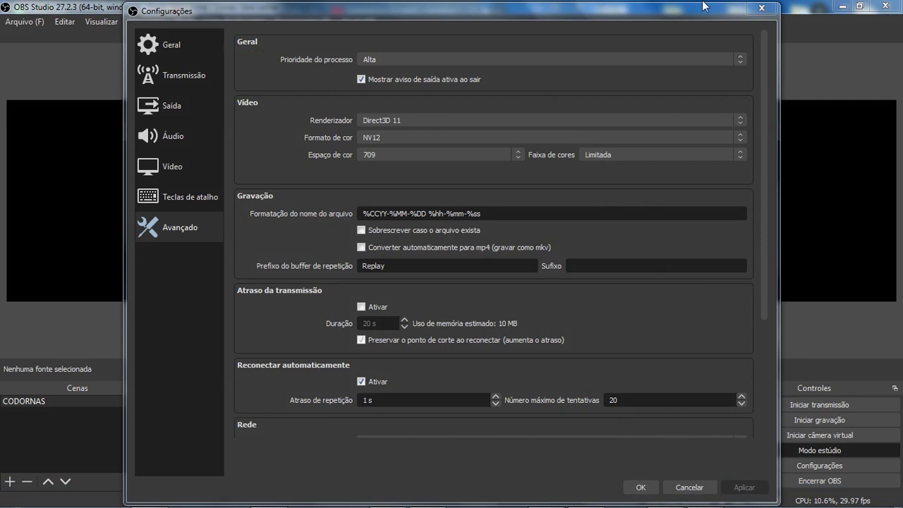
{"action": "left_click_drag", "start_coordinate": [697, 5], "coordinate": [653, 33]}
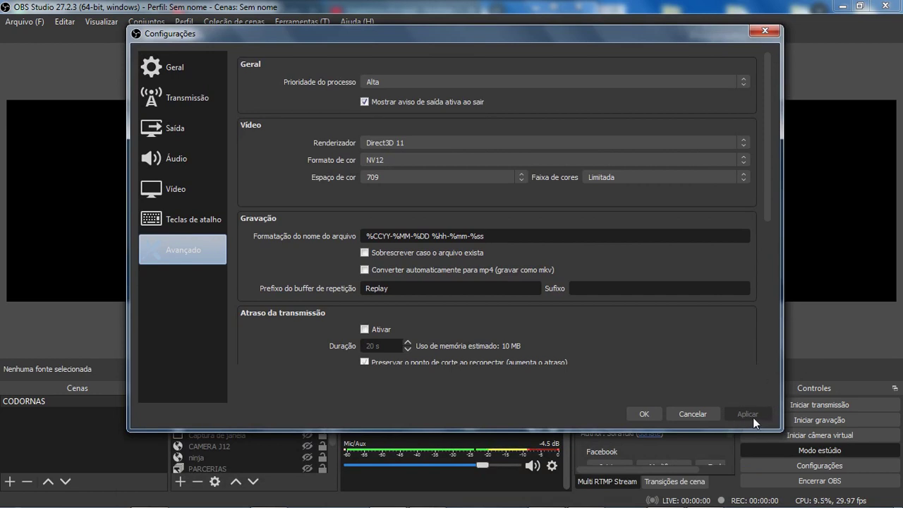
{"action": "left_click", "coordinate": [646, 414]}
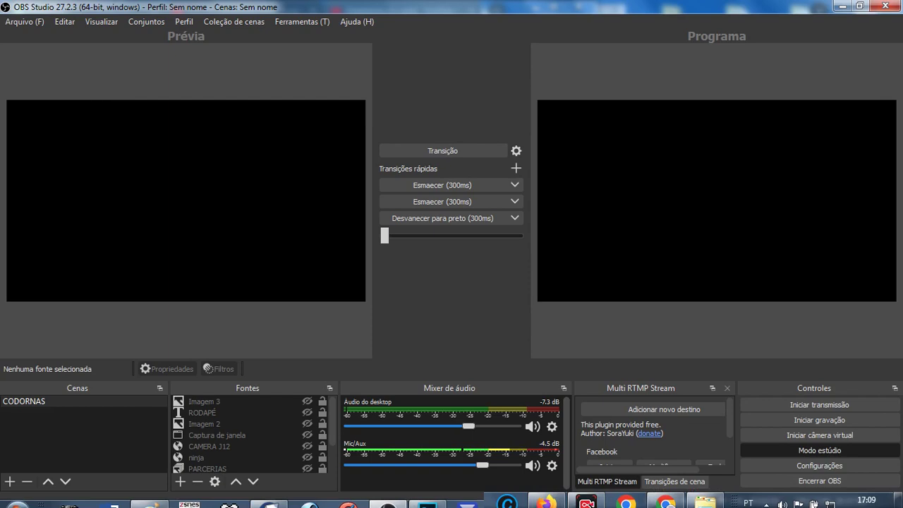
Switch to YouTube Studio in Chrome and start creating a live stream (Transmitir ao vivo).
{"action": "mouse_move", "coordinate": [665, 495]}
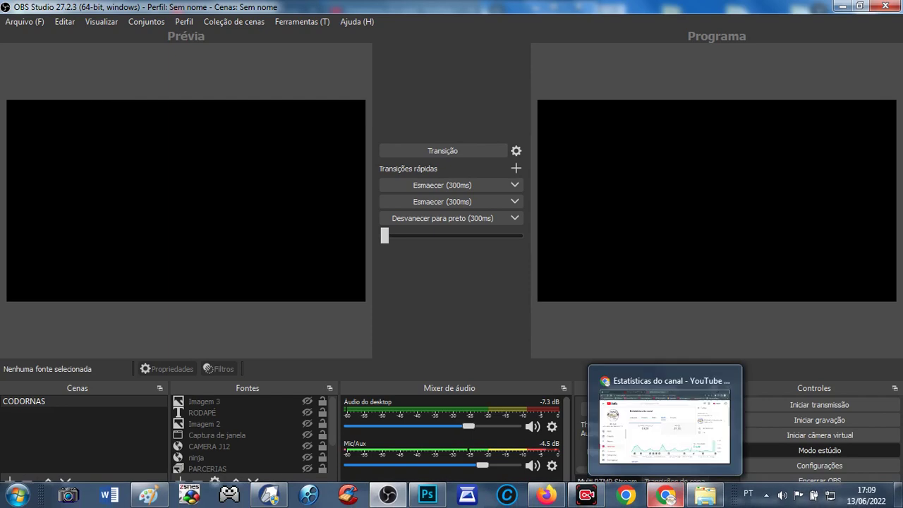
{"action": "left_click", "coordinate": [665, 496]}
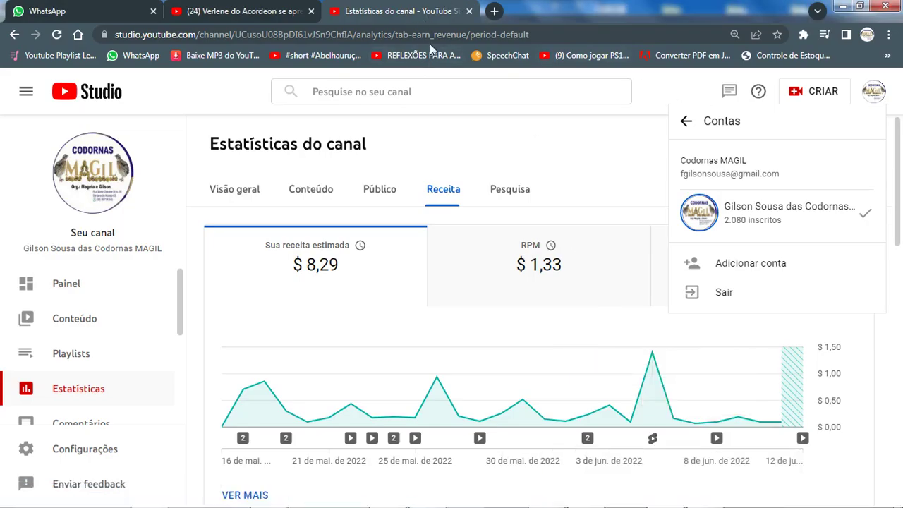
{"action": "left_click", "coordinate": [823, 94]}
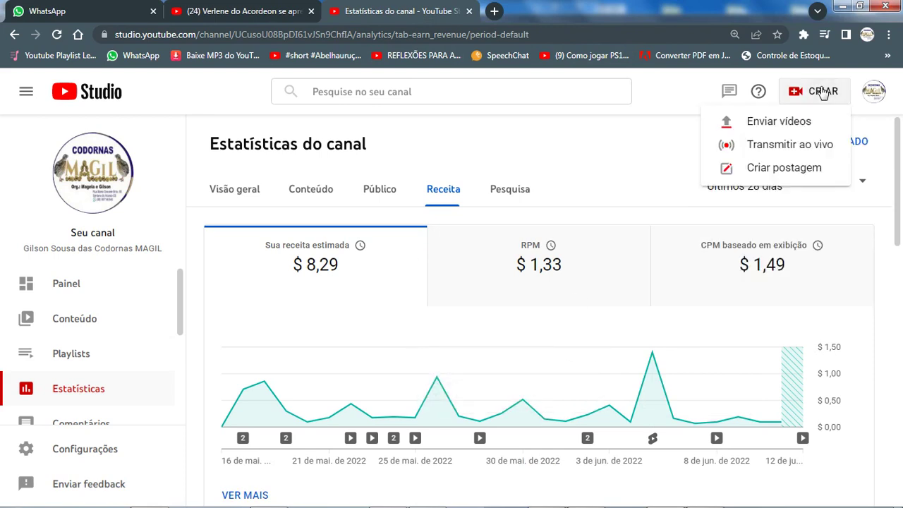
{"action": "left_click", "coordinate": [780, 147]}
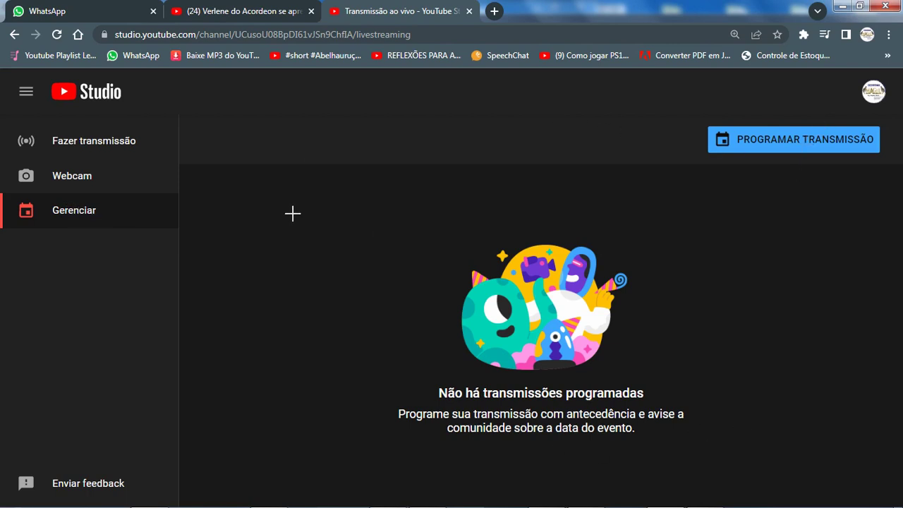
{"action": "mouse_move", "coordinate": [361, 212]}
{"action": "left_mouse_down"}
{"action": "mouse_move", "coordinate": [215, 205]}
{"action": "mouse_move", "coordinate": [184, 213]}
{"action": "left_mouse_up"}
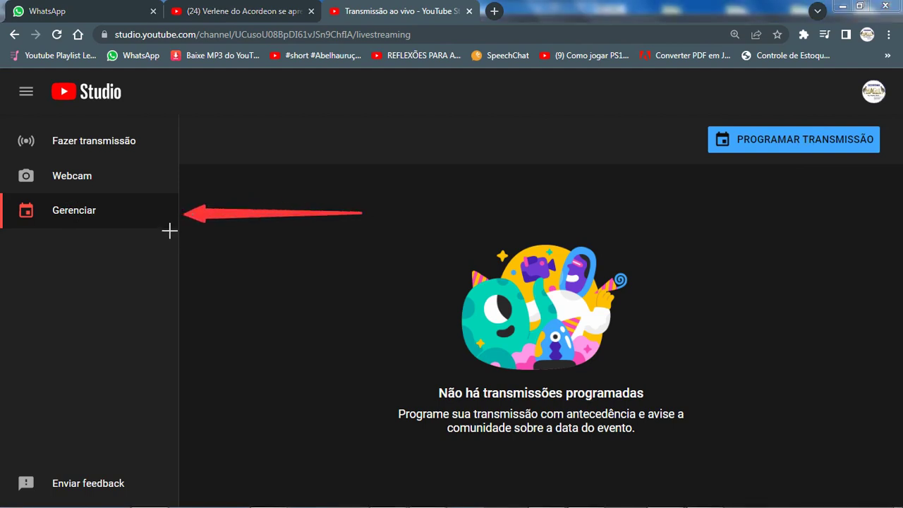
{"action": "mouse_move", "coordinate": [562, 127]}
{"action": "left_mouse_down"}
{"action": "mouse_move", "coordinate": [633, 146]}
{"action": "mouse_move", "coordinate": [695, 136]}
{"action": "left_mouse_up"}
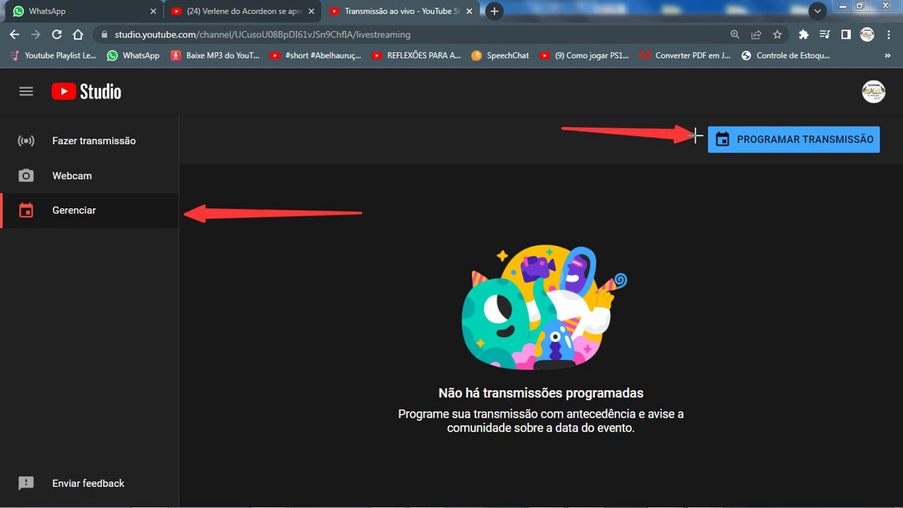
{"action": "key", "text": "Escape"}
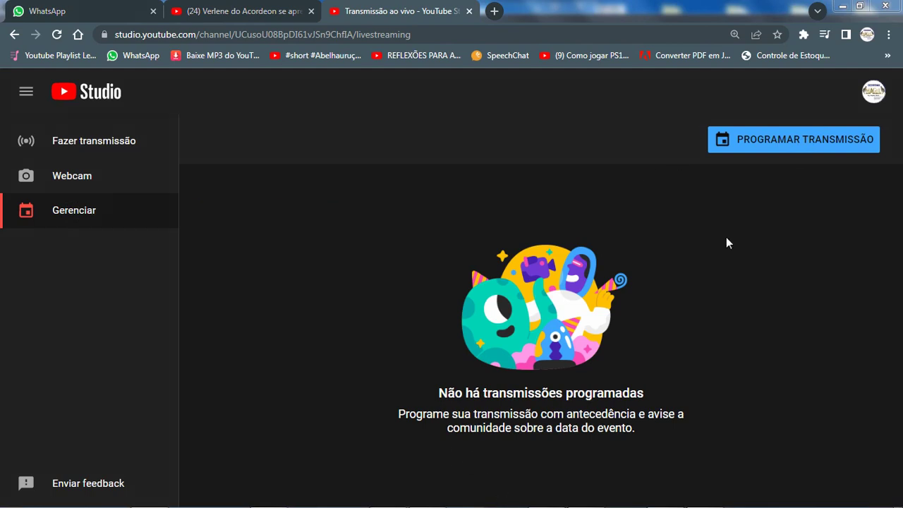
Schedule a stream with new settings instead of reusing earlier ones, and title it "Codornas Magil Teste OBS".
{"action": "left_click", "coordinate": [793, 144]}
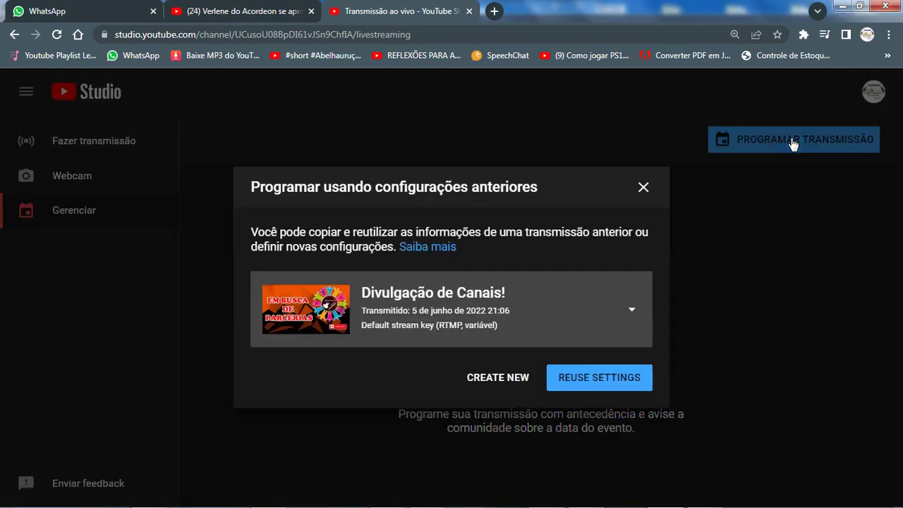
{"action": "left_click", "coordinate": [496, 378]}
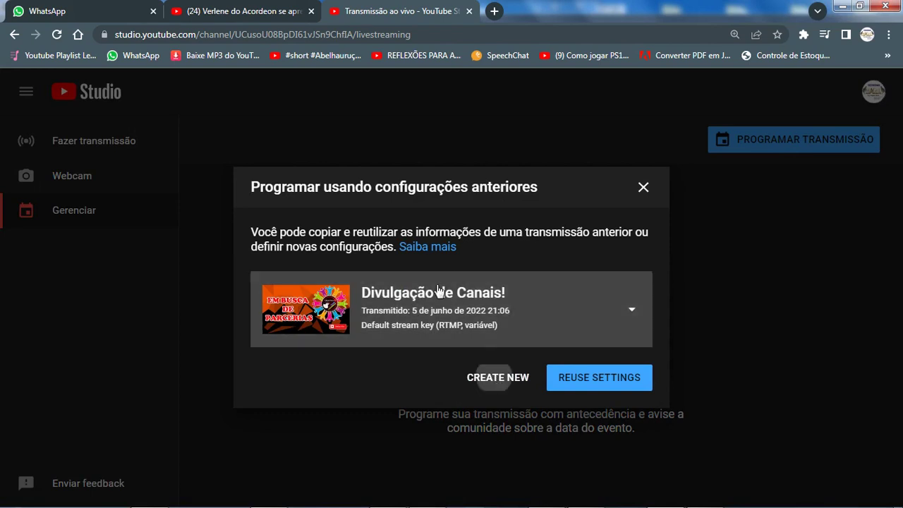
{"action": "left_click", "coordinate": [327, 283]}
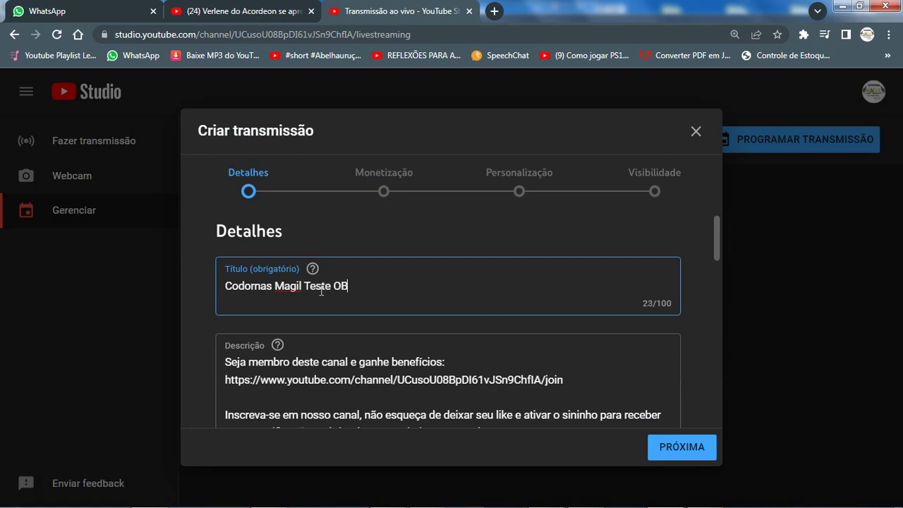
Review the stream's description and the available categories, keeping the category Animais.
{"action": "left_click", "coordinate": [326, 380]}
{"action": "scroll", "coordinate": [273, 362], "scroll_direction": "down", "scroll_amount": 1}
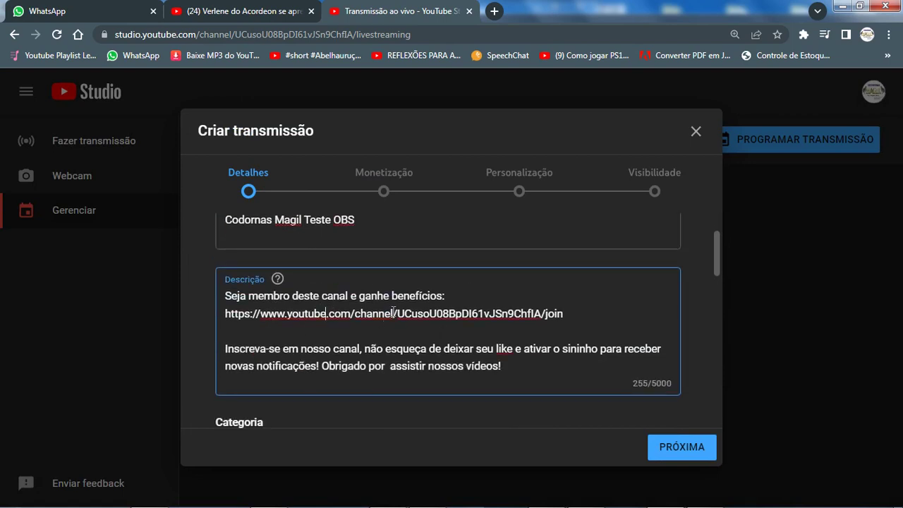
{"action": "scroll", "coordinate": [393, 313], "scroll_direction": "down", "scroll_amount": 2}
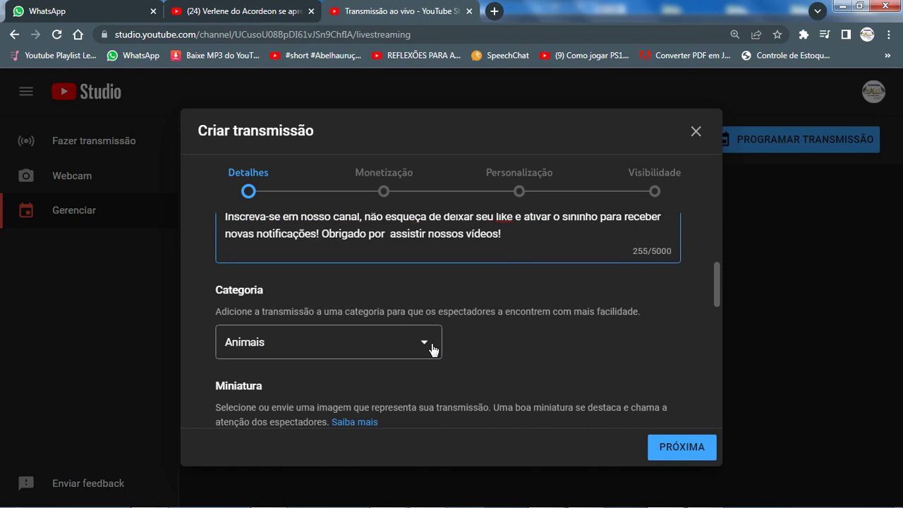
{"action": "left_click", "coordinate": [355, 353]}
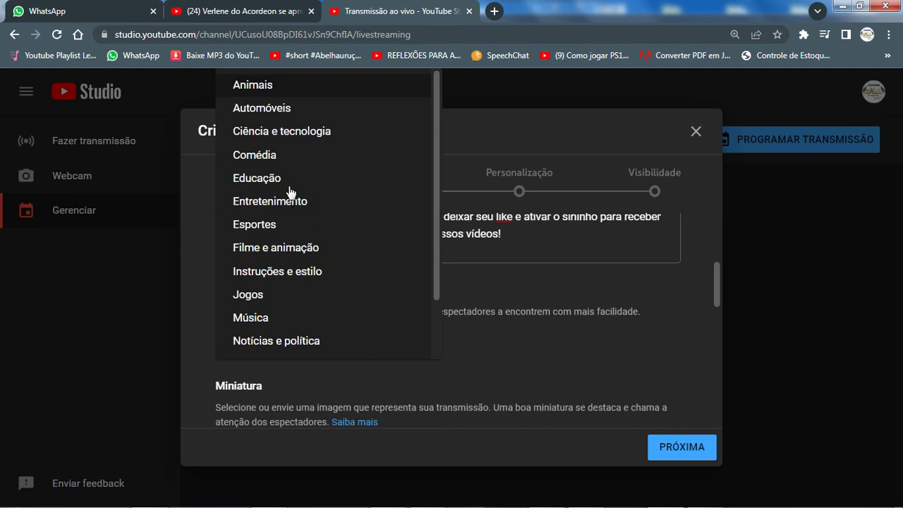
{"action": "left_click", "coordinate": [201, 213]}
Look over the stream's thumbnail and playlist options without adding it to a playlist.
{"action": "scroll", "coordinate": [208, 333], "scroll_direction": "down", "scroll_amount": 2}
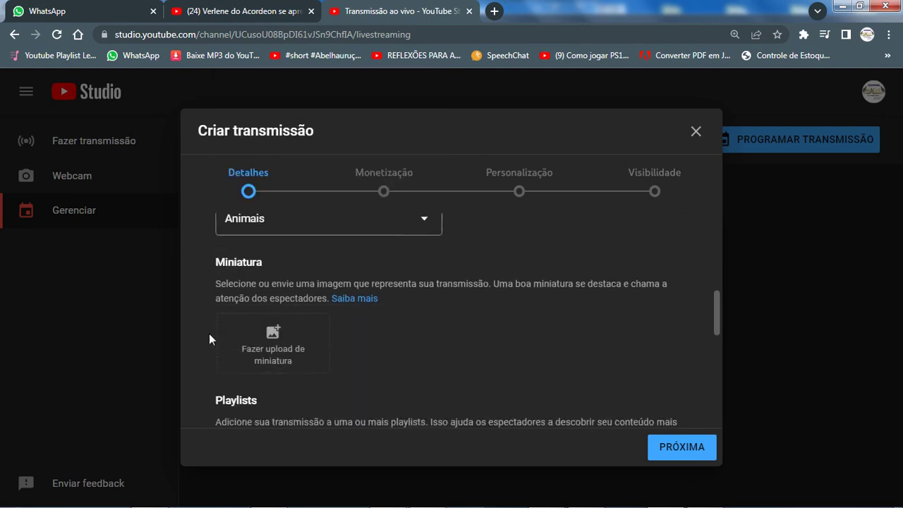
{"action": "scroll", "coordinate": [261, 338], "scroll_direction": "down", "scroll_amount": 2}
{"action": "left_click", "coordinate": [274, 324]}
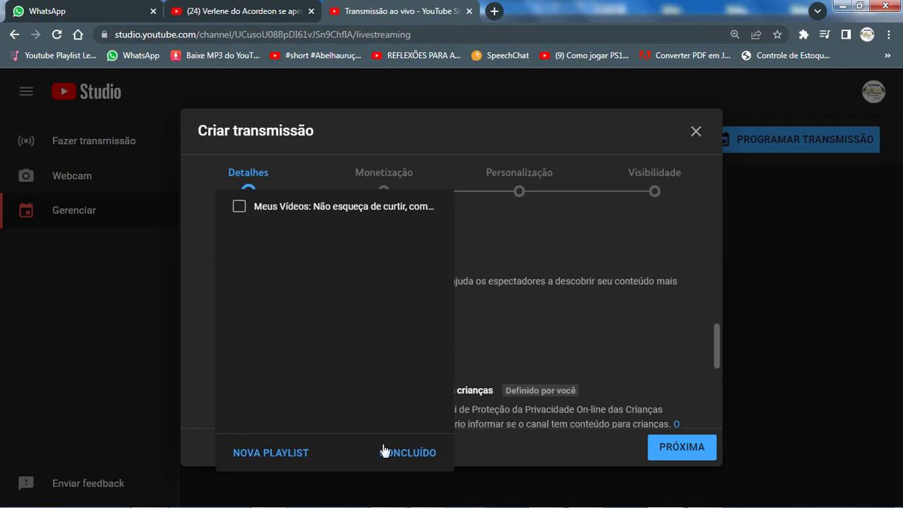
{"action": "left_click", "coordinate": [401, 451]}
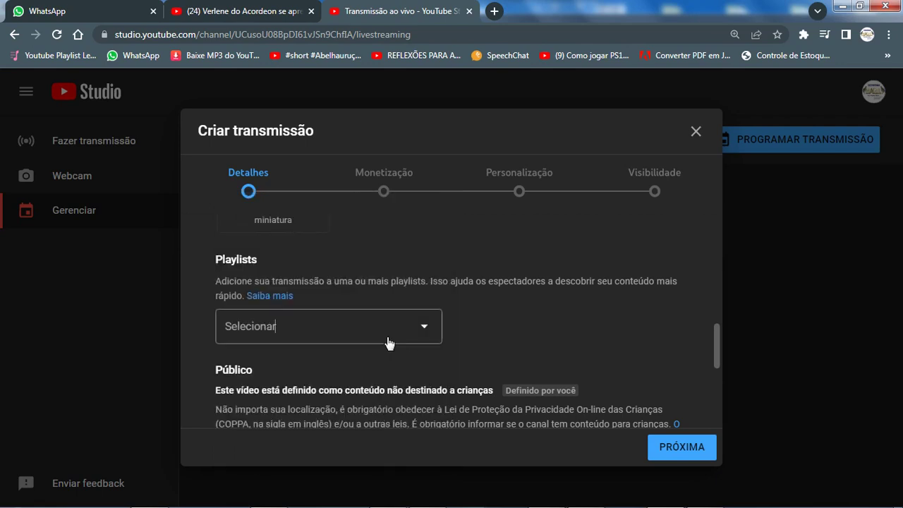
Keep the audience as "Não é conteúdo para crianças" and advance past Monetização to the Personalização stage.
{"action": "scroll", "coordinate": [388, 340], "scroll_direction": "down", "scroll_amount": 3}
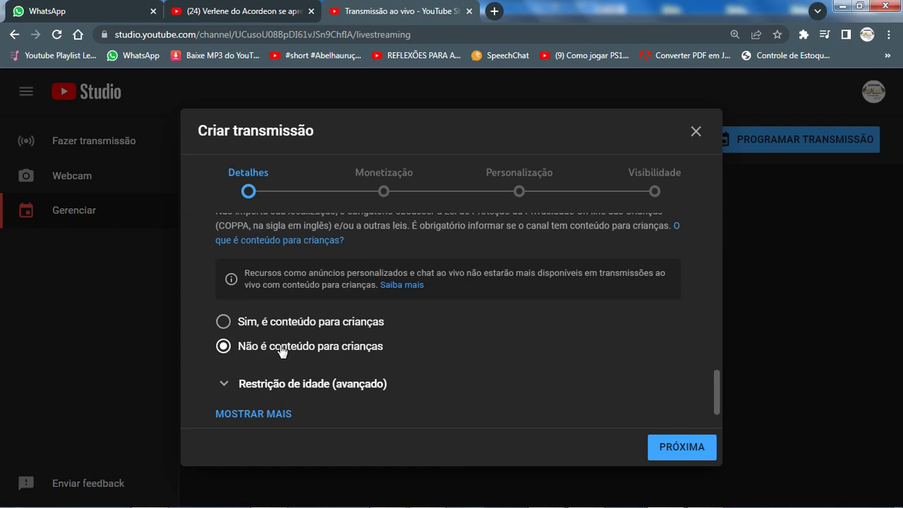
{"action": "scroll", "coordinate": [399, 357], "scroll_direction": "down", "scroll_amount": 1}
{"action": "left_click", "coordinate": [681, 445]}
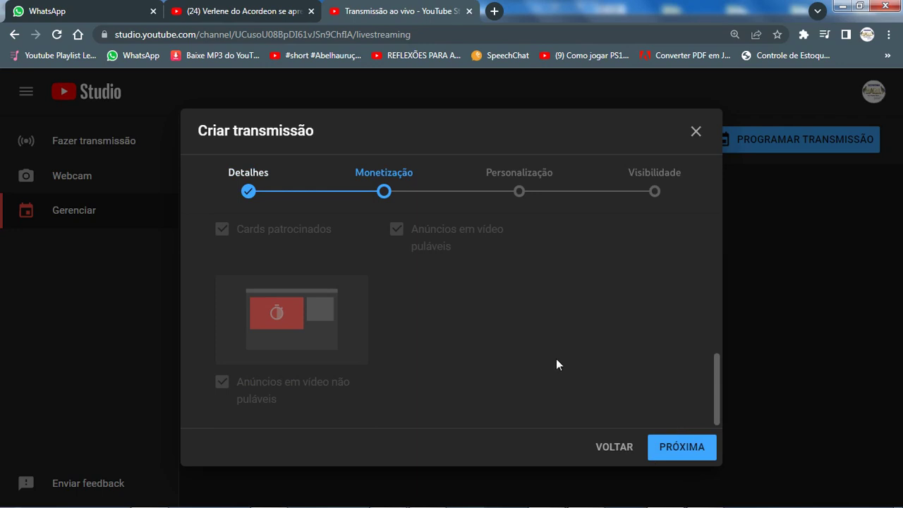
{"action": "left_click", "coordinate": [680, 450]}
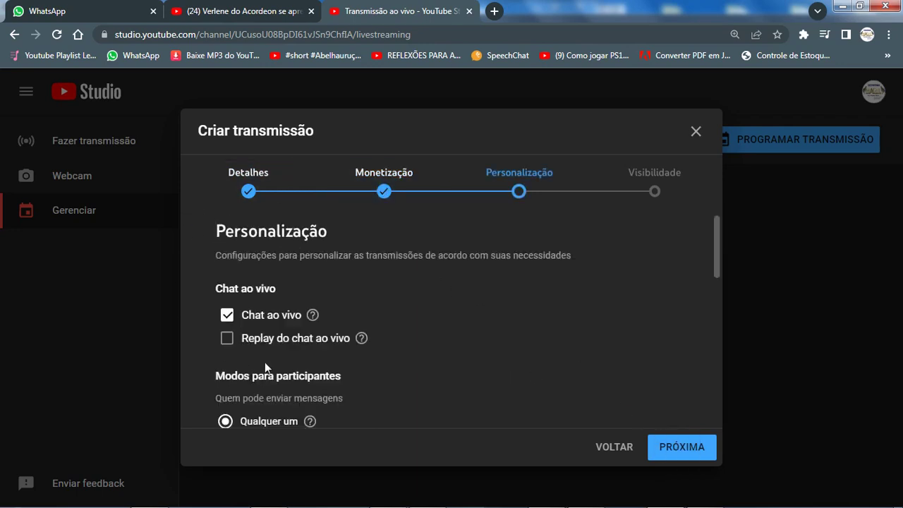
Review the live chat, participant and message delay options, keep them as set, and continue to the Visibilidade stage.
{"action": "scroll", "coordinate": [266, 360], "scroll_direction": "down", "scroll_amount": 2}
{"action": "scroll", "coordinate": [317, 351], "scroll_direction": "up", "scroll_amount": 2}
{"action": "scroll", "coordinate": [357, 289], "scroll_direction": "down", "scroll_amount": 3}
{"action": "scroll", "coordinate": [364, 264], "scroll_direction": "up", "scroll_amount": 3}
{"action": "scroll", "coordinate": [412, 271], "scroll_direction": "down", "scroll_amount": 2}
{"action": "scroll", "coordinate": [315, 317], "scroll_direction": "down", "scroll_amount": 1}
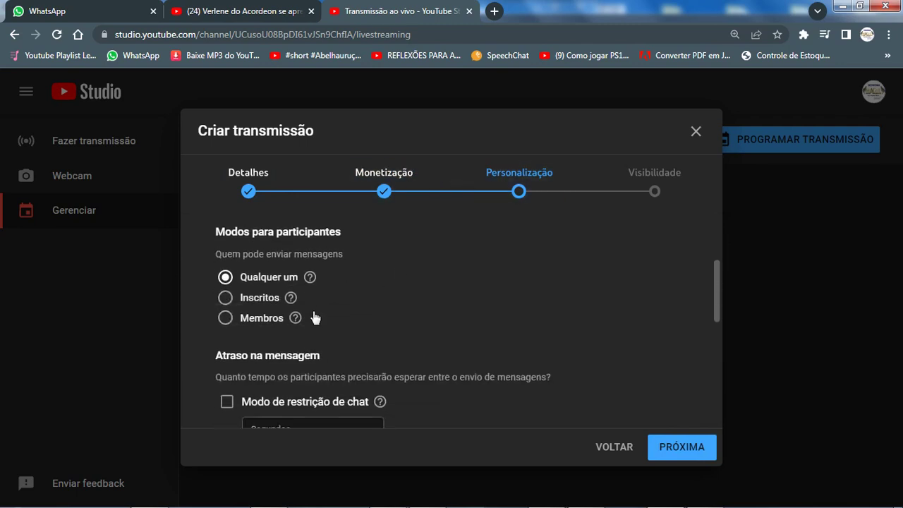
{"action": "scroll", "coordinate": [313, 317], "scroll_direction": "down", "scroll_amount": 2}
{"action": "scroll", "coordinate": [312, 317], "scroll_direction": "up", "scroll_amount": 3}
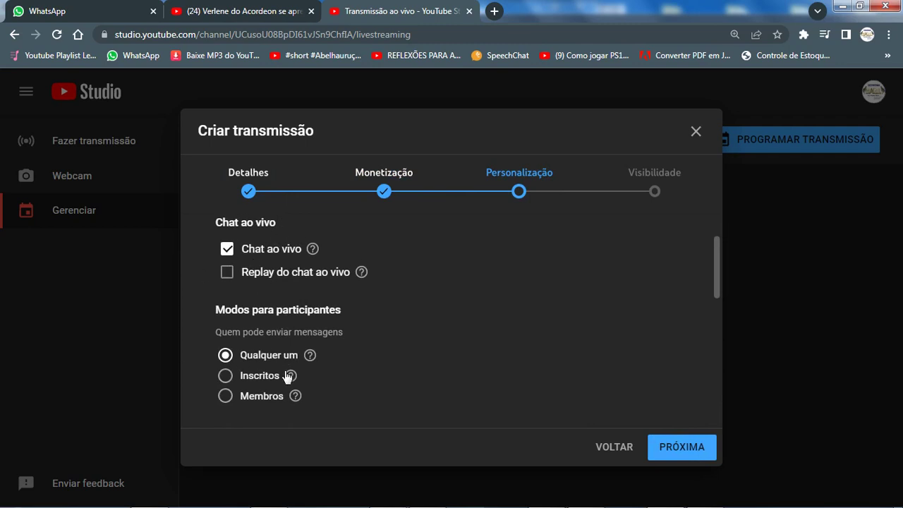
{"action": "left_click", "coordinate": [686, 446]}
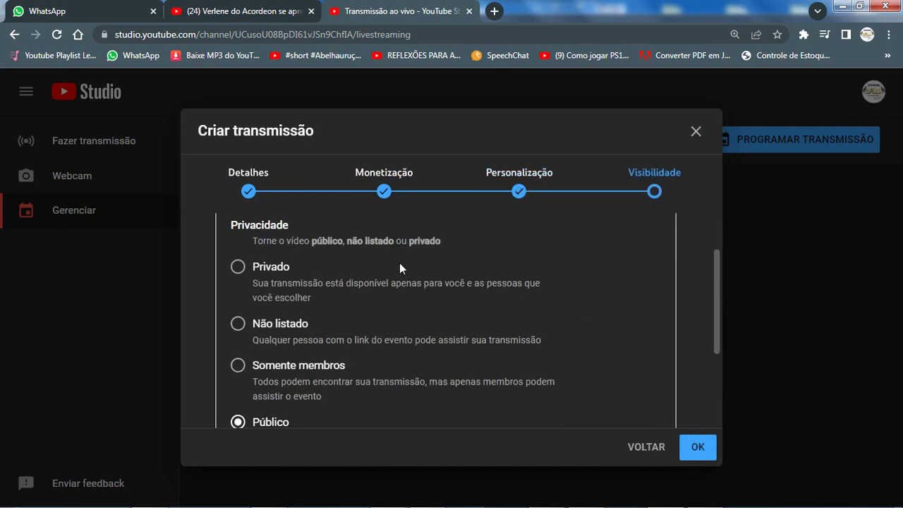
Set the stream's privacy to Não listado, keep the scheduled date and time, and finish creating the transmission.
{"action": "left_click", "coordinate": [237, 324]}
{"action": "scroll", "coordinate": [585, 318], "scroll_direction": "down", "scroll_amount": 3}
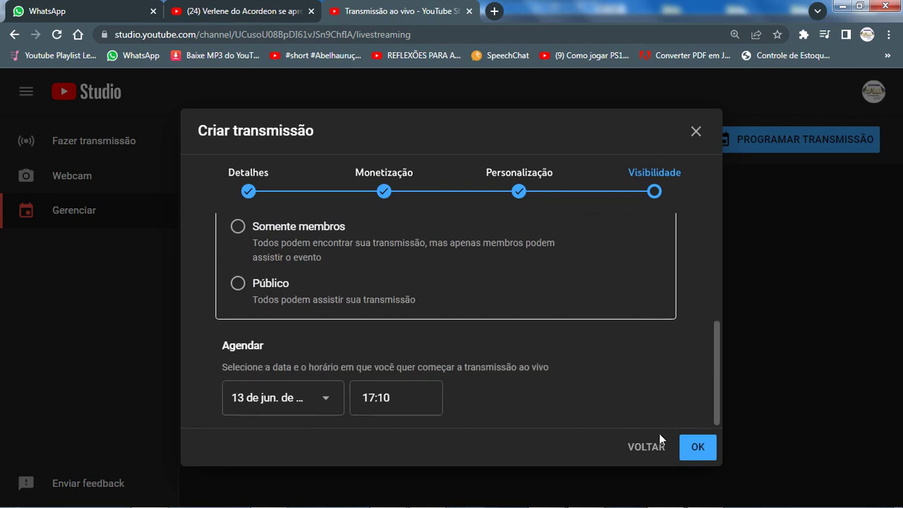
{"action": "left_click", "coordinate": [704, 447]}
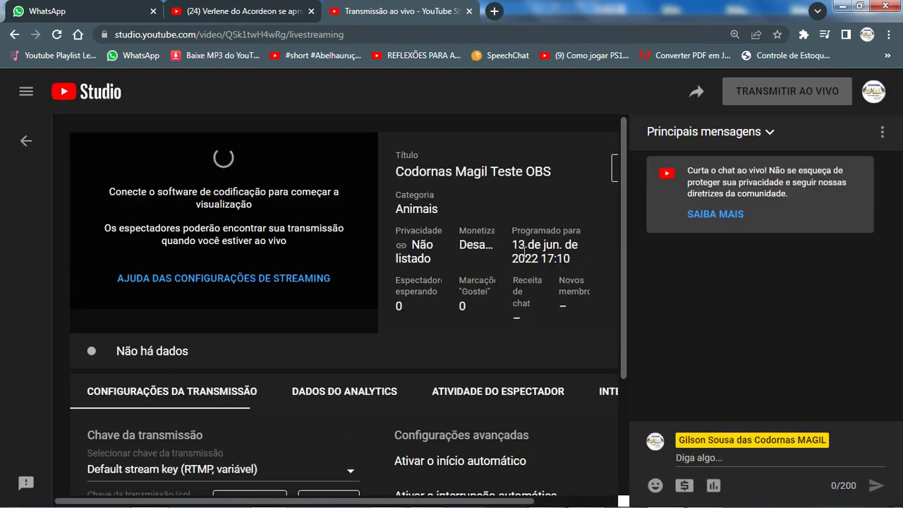
Copy the default stream key from the transmission settings of the newly created live stream.
{"action": "scroll", "coordinate": [519, 261], "scroll_direction": "down", "scroll_amount": 2}
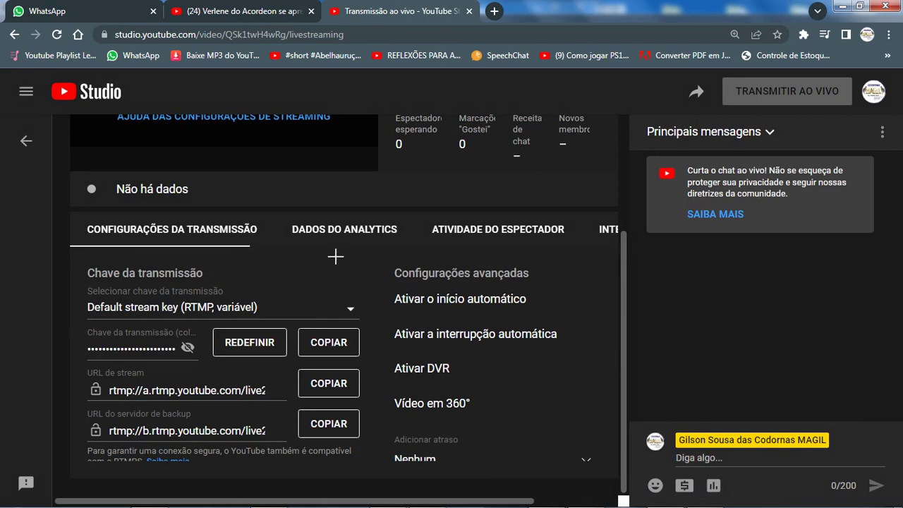
{"action": "left_click_drag", "start_coordinate": [320, 243], "coordinate": [329, 342]}
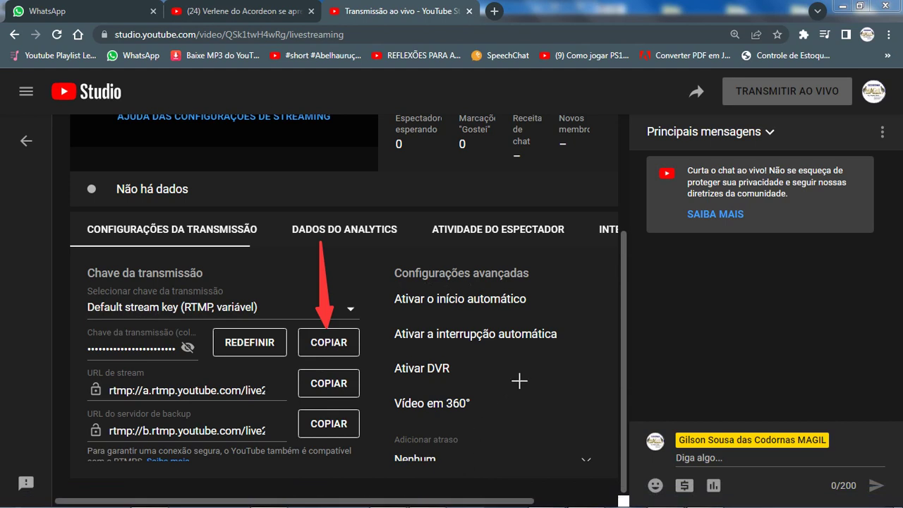
{"action": "left_click", "coordinate": [337, 347]}
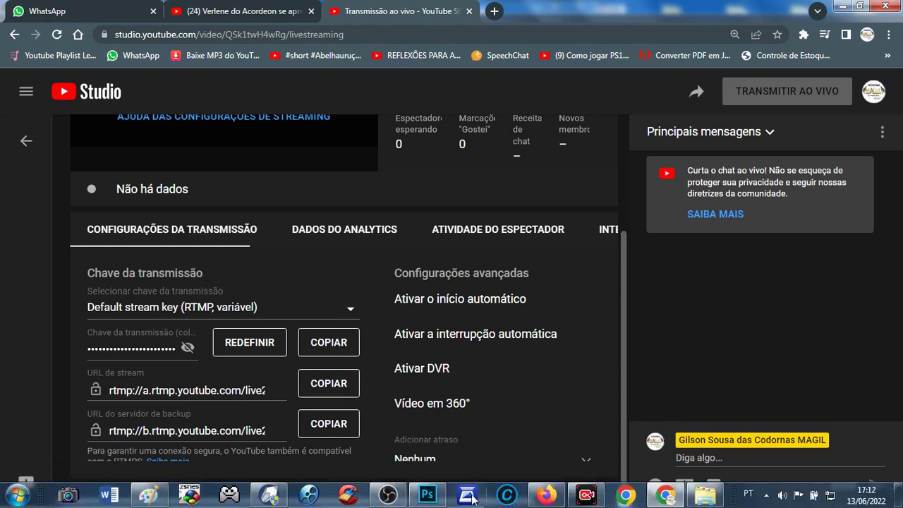
Switch to OBS Studio and open the Transmissão section of its settings.
{"action": "left_click", "coordinate": [389, 496]}
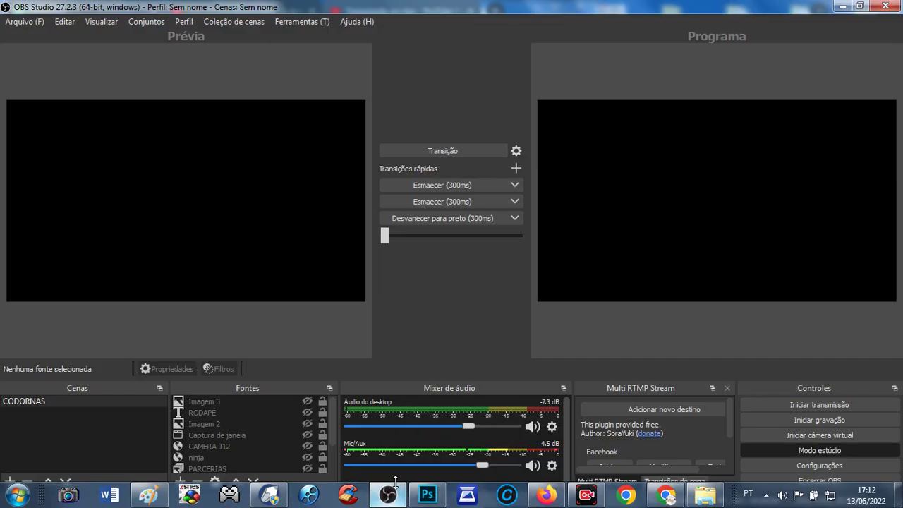
{"action": "left_click", "coordinate": [824, 465]}
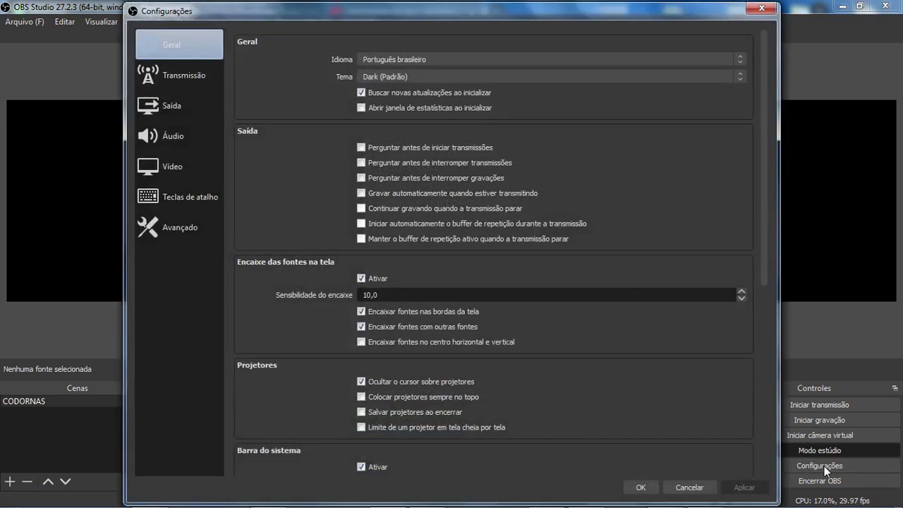
{"action": "left_click", "coordinate": [689, 488]}
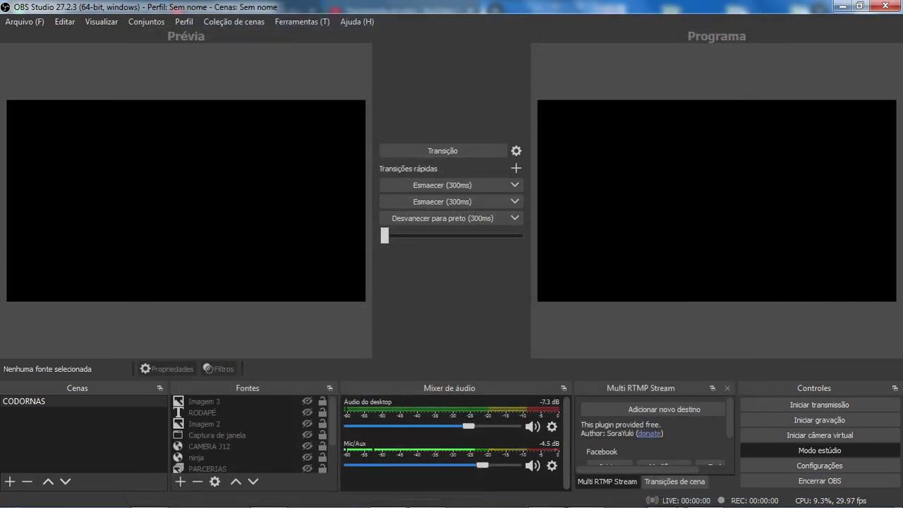
{"action": "mouse_move", "coordinate": [705, 495]}
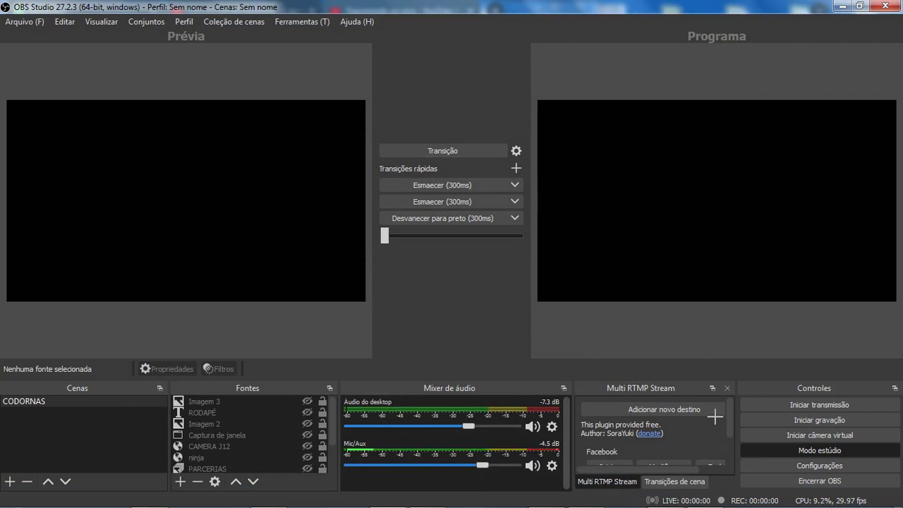
{"action": "left_click_drag", "start_coordinate": [723, 416], "coordinate": [784, 458]}
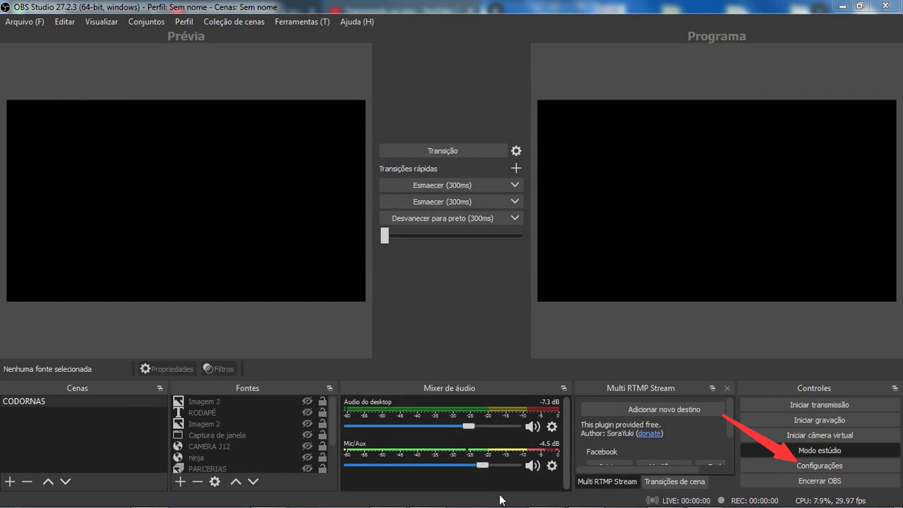
{"action": "left_click", "coordinate": [835, 467]}
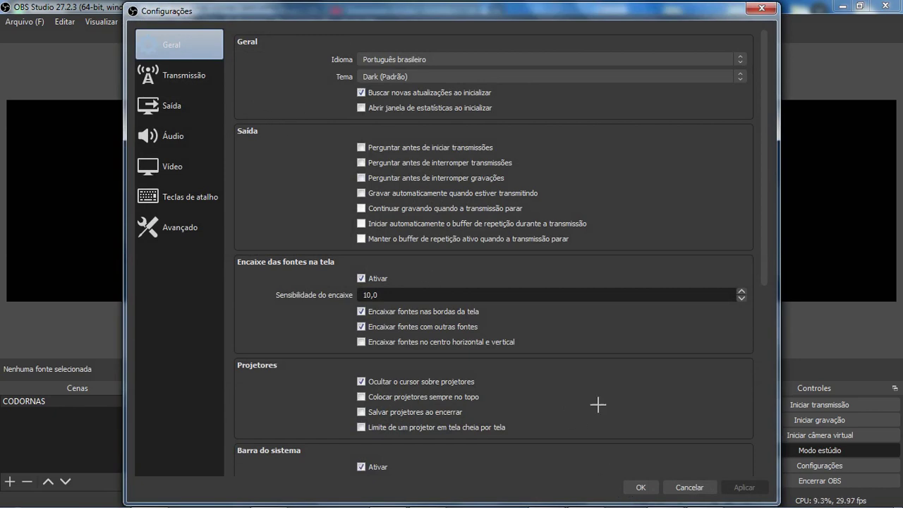
{"action": "left_click_drag", "start_coordinate": [305, 79], "coordinate": [213, 75]}
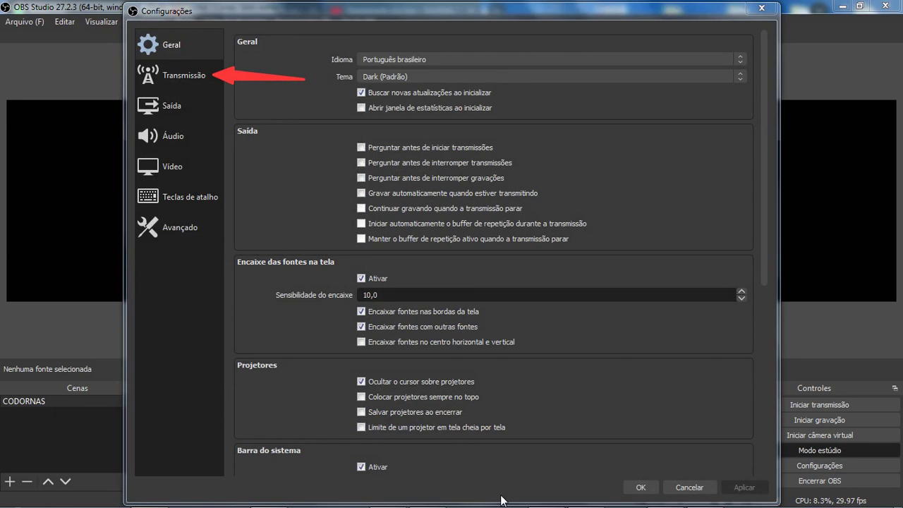
{"action": "left_click", "coordinate": [191, 80]}
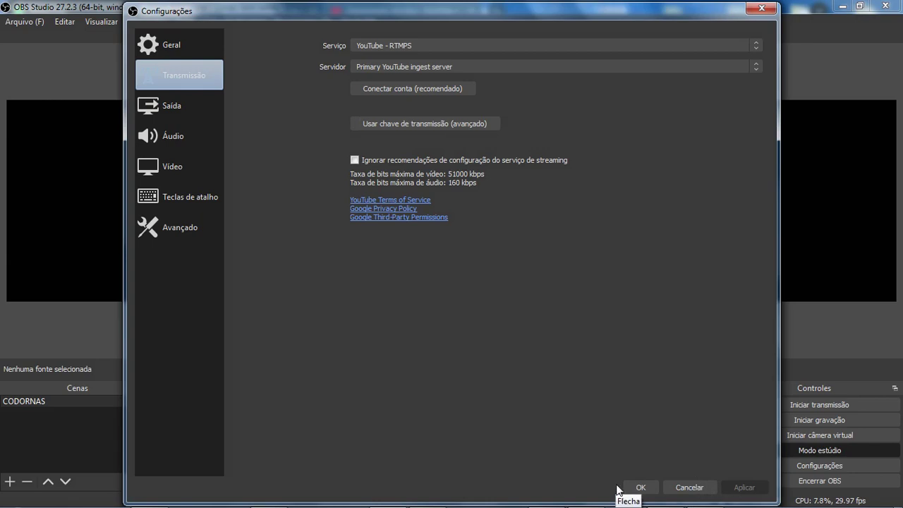
{"action": "mouse_move", "coordinate": [242, 29]}
{"action": "left_mouse_down"}
{"action": "mouse_move", "coordinate": [266, 42]}
{"action": "mouse_move", "coordinate": [313, 46]}
{"action": "left_mouse_up"}
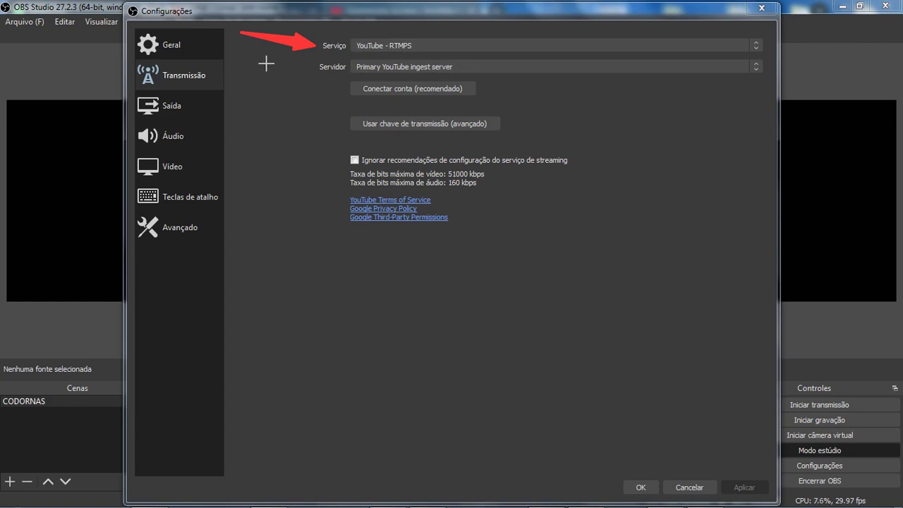
{"action": "left_click_drag", "start_coordinate": [256, 61], "coordinate": [312, 67]}
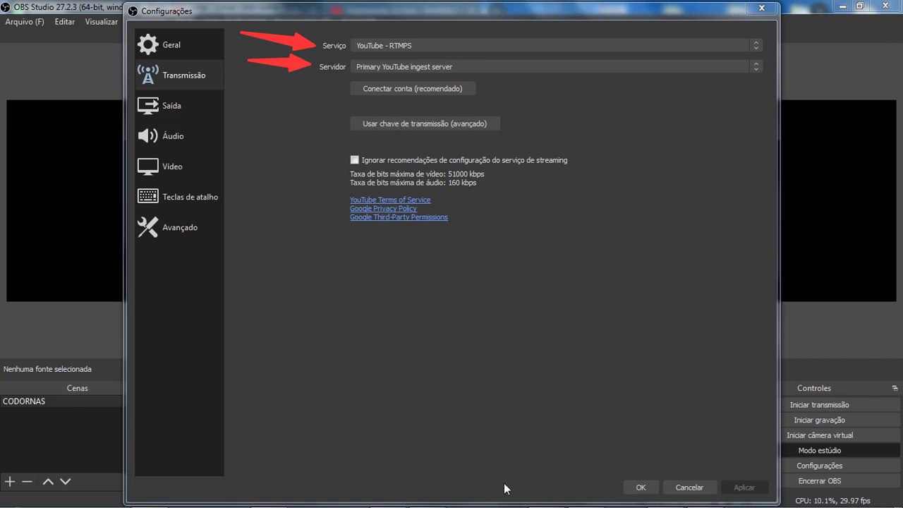
{"action": "left_click_drag", "start_coordinate": [252, 108], "coordinate": [347, 121]}
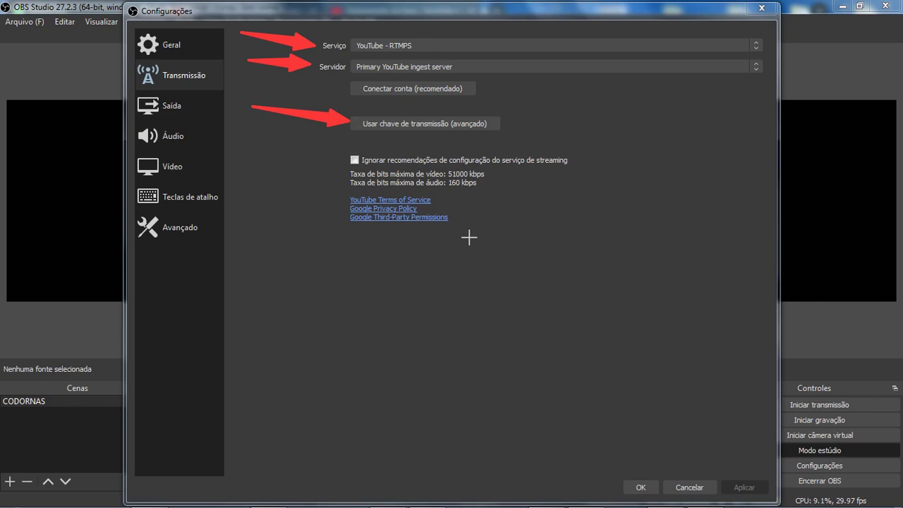
{"action": "left_click", "coordinate": [502, 499]}
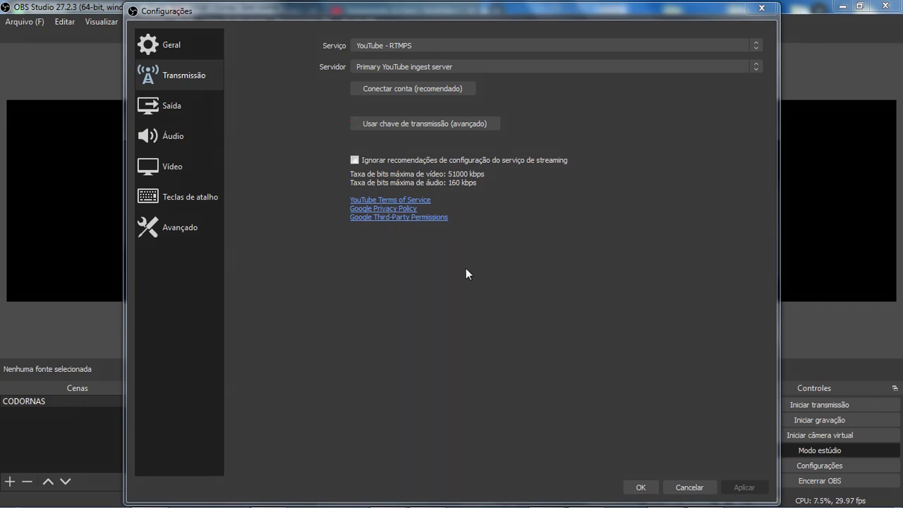
Choose to use a stream key, replace the existing key with the copied one, and close the settings.
{"action": "left_click", "coordinate": [411, 126]}
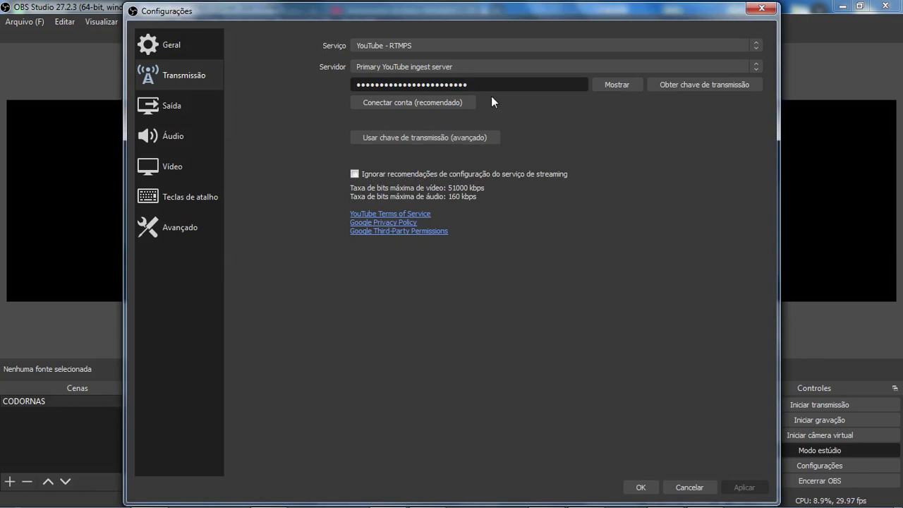
{"action": "double_click", "coordinate": [513, 84]}
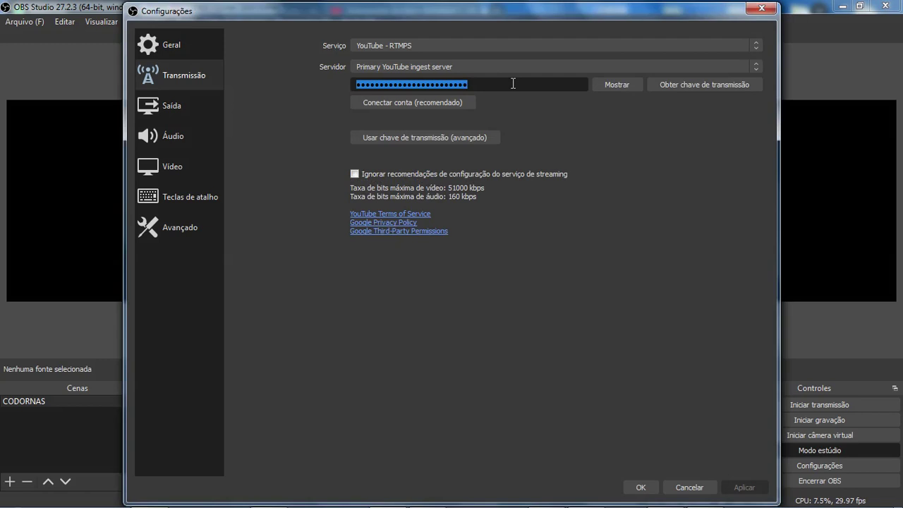
{"action": "right_click", "coordinate": [513, 83]}
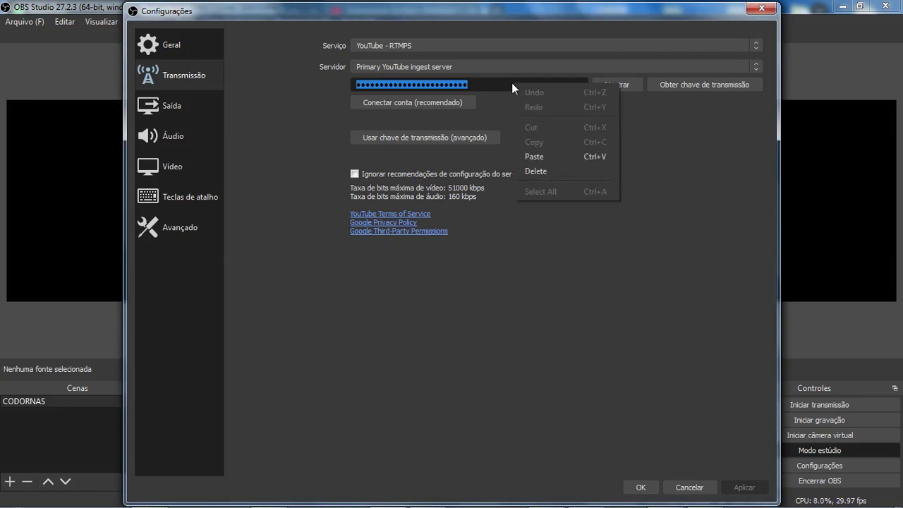
{"action": "left_click", "coordinate": [542, 159]}
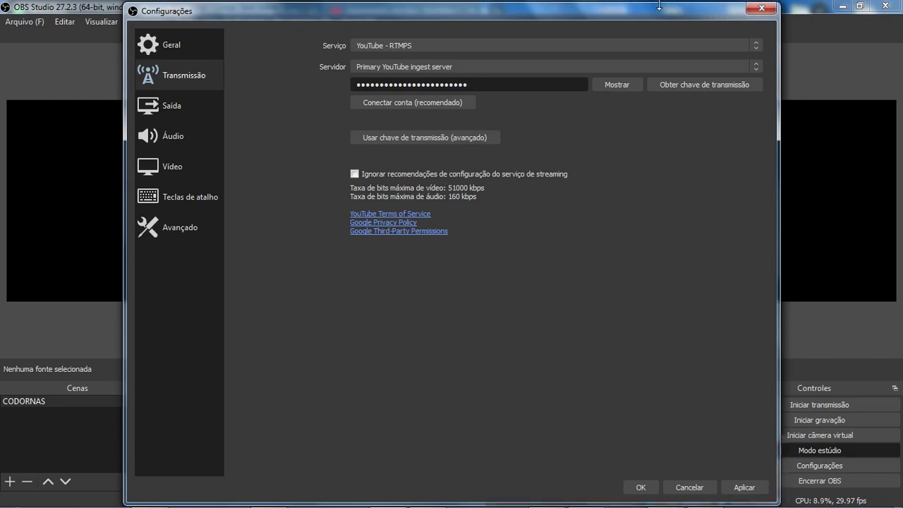
{"action": "left_click_drag", "start_coordinate": [658, 6], "coordinate": [614, 48]}
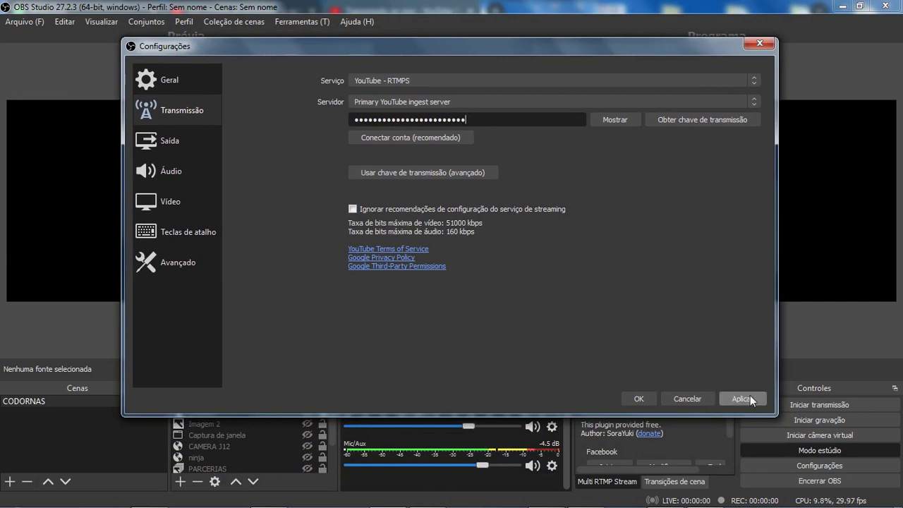
{"action": "left_click", "coordinate": [687, 398]}
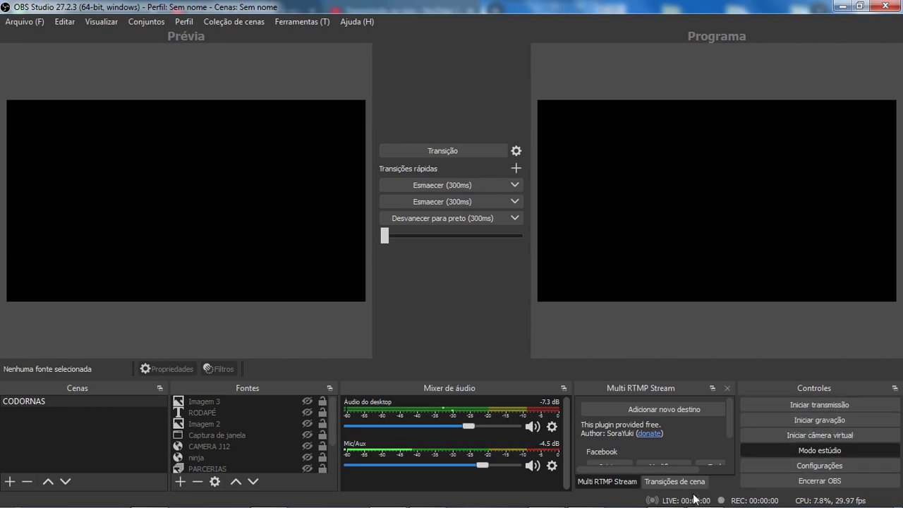
Start the transmission in OBS Studio, switch to YouTube Studio in Chrome and take the scheduled stream live.
{"action": "mouse_move", "coordinate": [706, 351]}
{"action": "left_mouse_down"}
{"action": "mouse_move", "coordinate": [705, 336]}
{"action": "mouse_move", "coordinate": [790, 404]}
{"action": "left_mouse_up"}
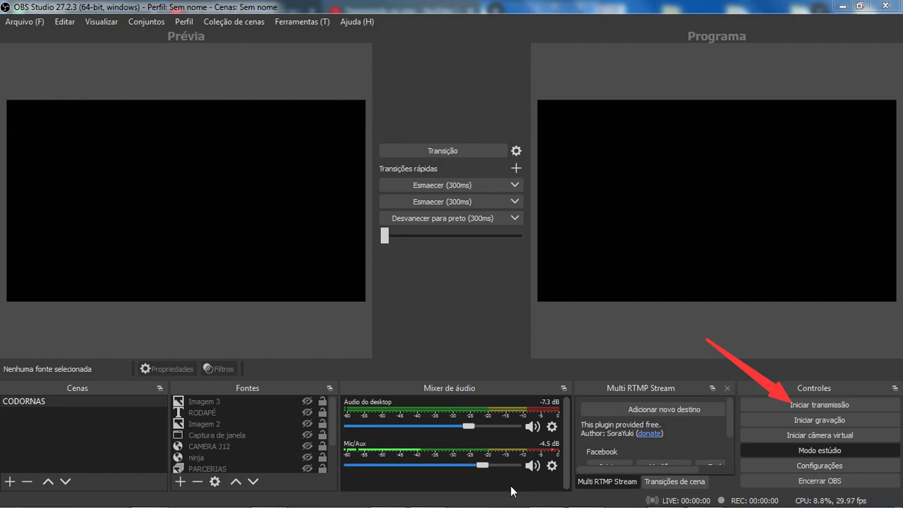
{"action": "left_click", "coordinate": [825, 405]}
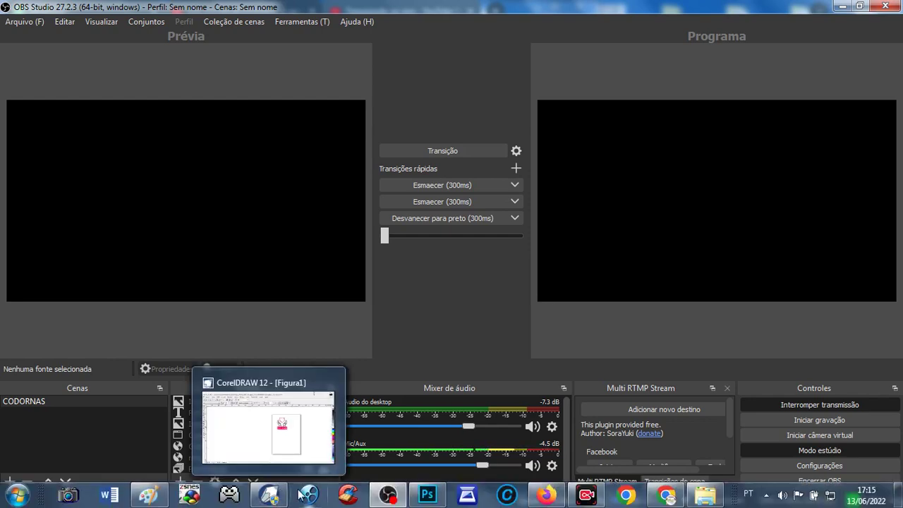
{"action": "left_click", "coordinate": [676, 496]}
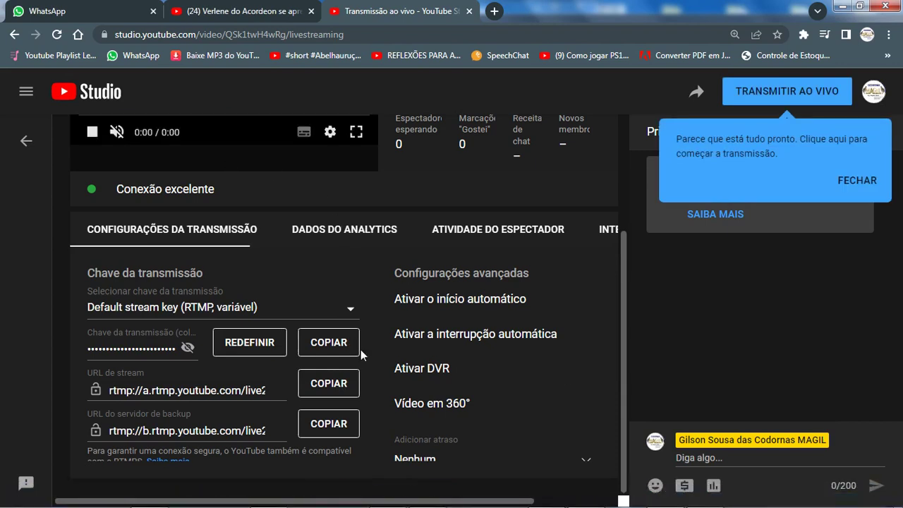
{"action": "scroll", "coordinate": [360, 351], "scroll_direction": "up", "scroll_amount": 3}
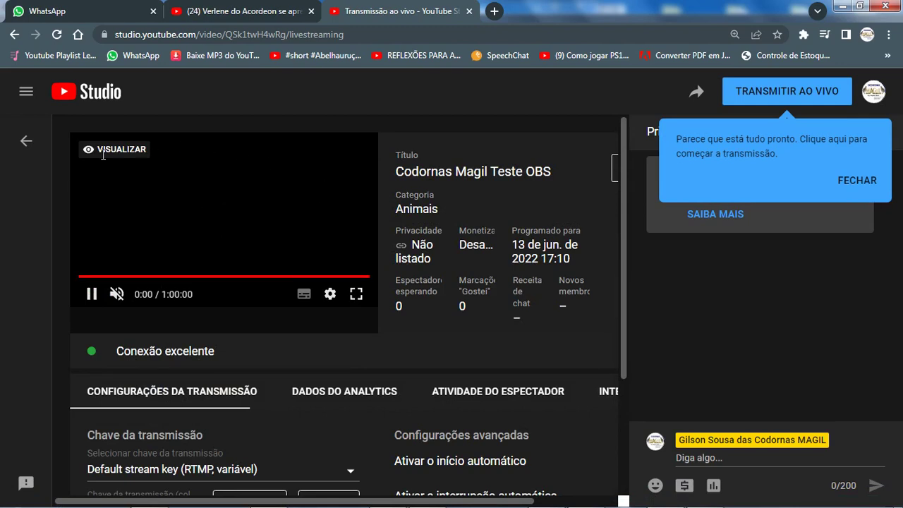
{"action": "left_click", "coordinate": [781, 91]}
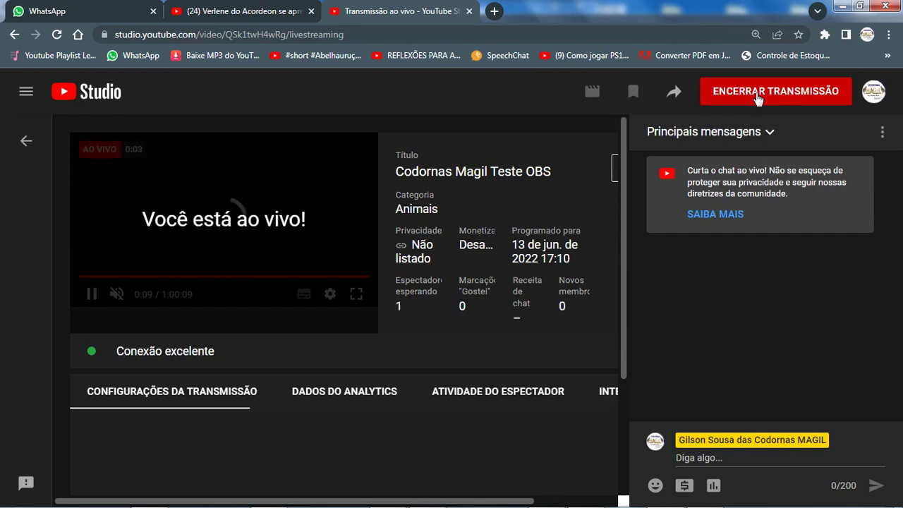
Switch back to OBS Studio and toggle the visibility of the Imagem 3 source on and off in the preview.
{"action": "mouse_move", "coordinate": [492, 504]}
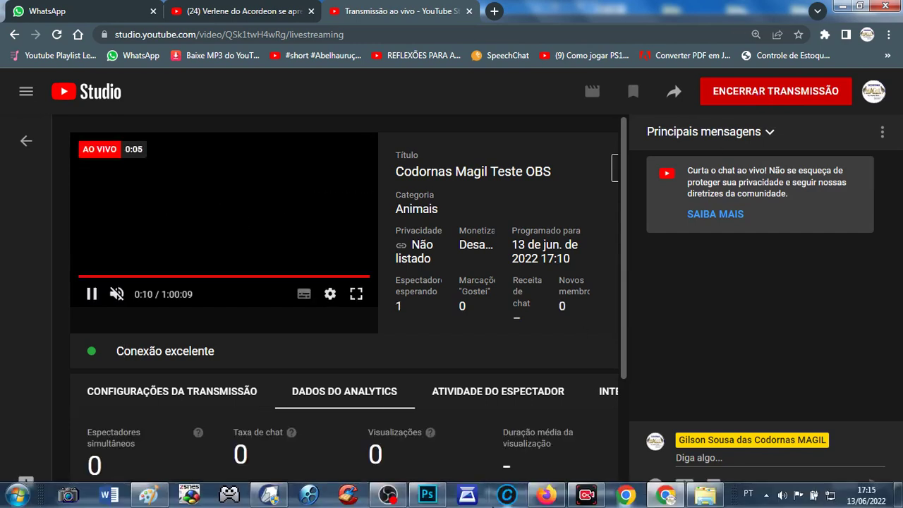
{"action": "left_click", "coordinate": [389, 497]}
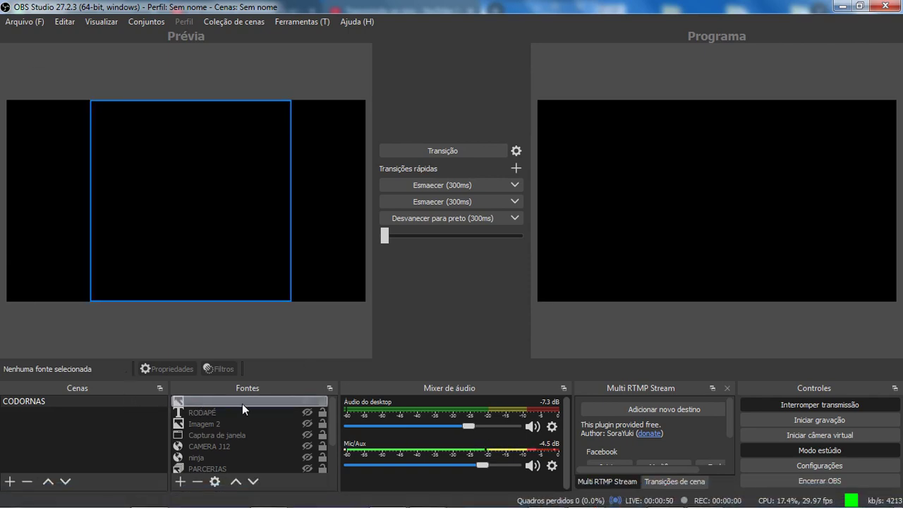
{"action": "left_click", "coordinate": [306, 399]}
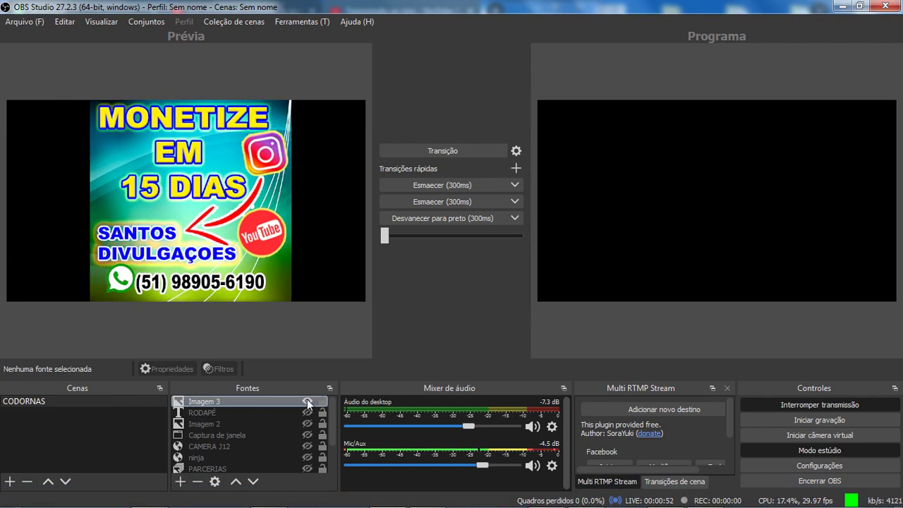
{"action": "left_click", "coordinate": [307, 399]}
{"action": "left_click", "coordinate": [307, 401]}
{"action": "left_click", "coordinate": [309, 402]}
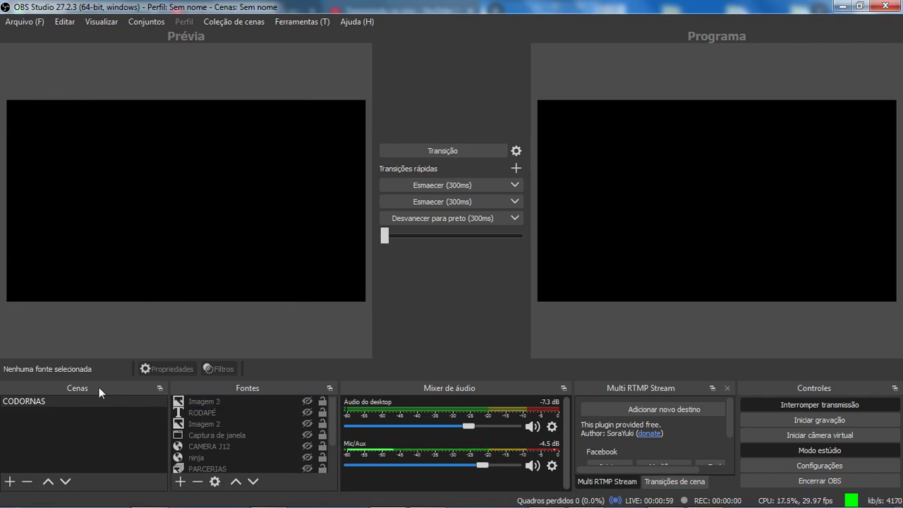
Select the Imagem 3 source in the CODORNAS scene and make it visible in the preview.
{"action": "left_click", "coordinate": [36, 402]}
{"action": "left_click", "coordinate": [191, 403]}
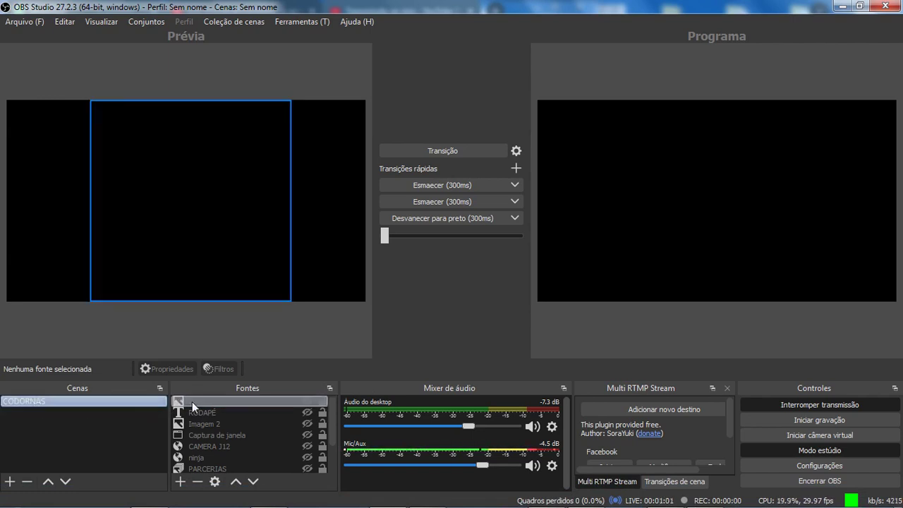
{"action": "left_click", "coordinate": [216, 405]}
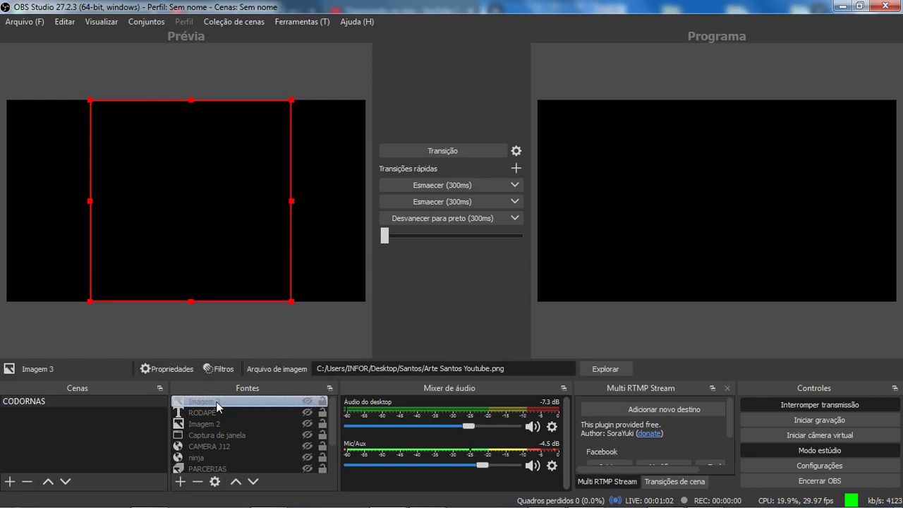
{"action": "left_click", "coordinate": [306, 402]}
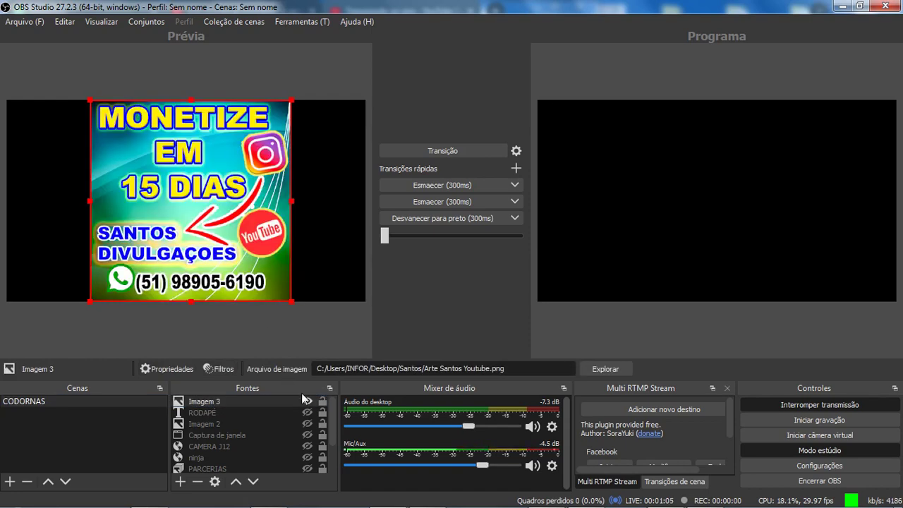
Transition Imagem 3 to the program output, and replace it there with the RODAPÉ text by swapping their visibility and transitioning again.
{"action": "left_click", "coordinate": [454, 154]}
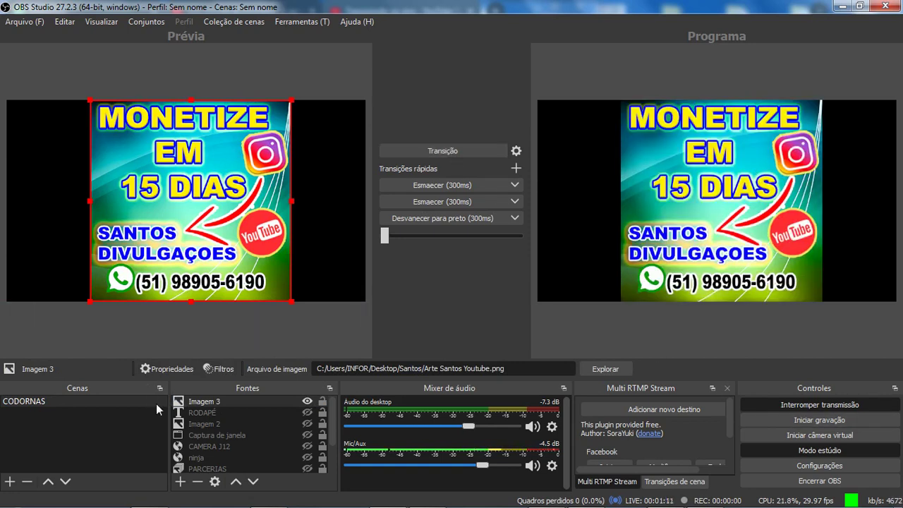
{"action": "left_click", "coordinate": [307, 402]}
{"action": "left_click", "coordinate": [217, 411]}
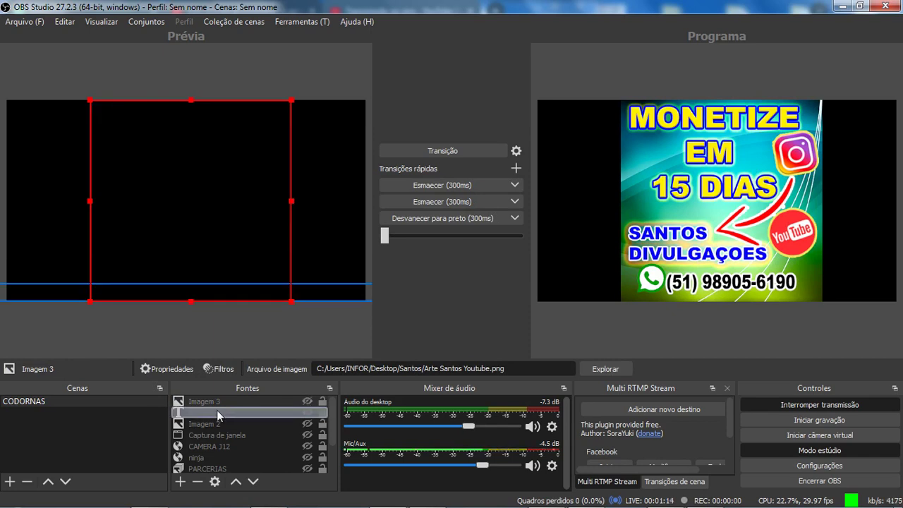
{"action": "left_click", "coordinate": [307, 412]}
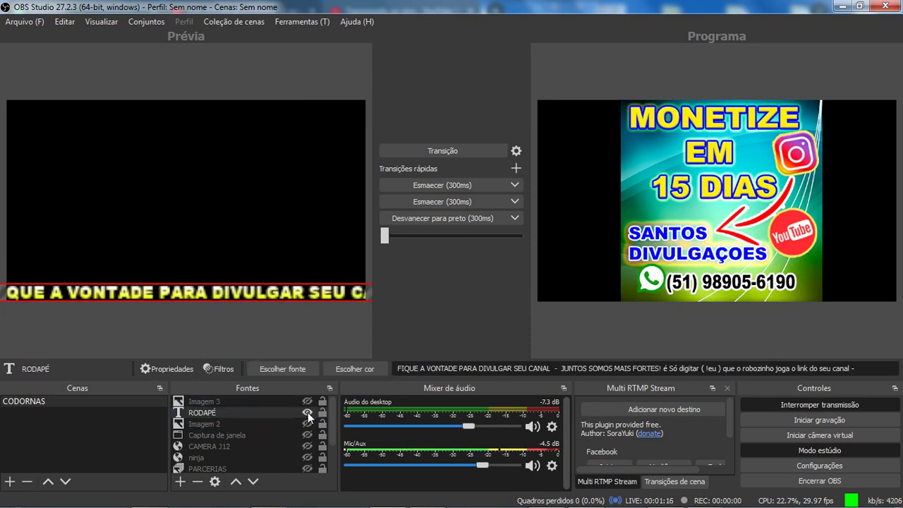
{"action": "left_click", "coordinate": [445, 152]}
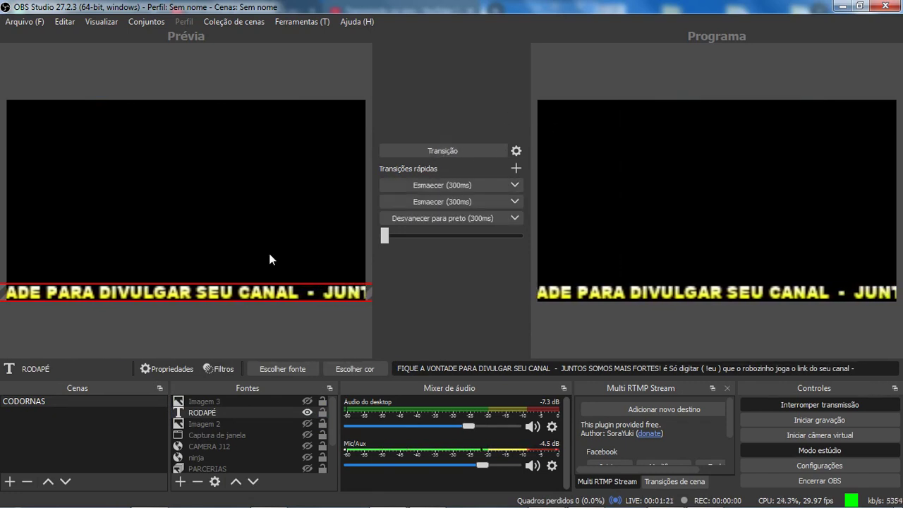
Make the Imagem 2 and PARCERIAS sources visible one after the other, transitioning each change to the program output.
{"action": "left_click", "coordinate": [309, 424]}
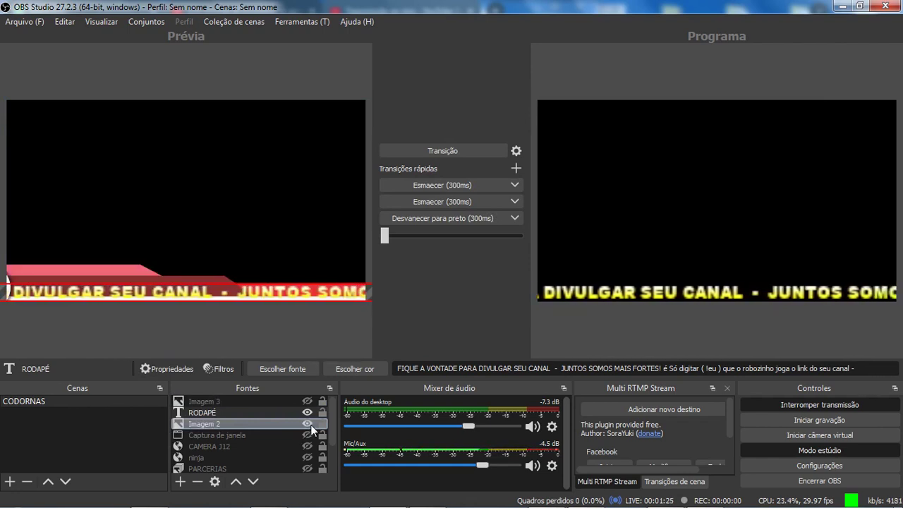
{"action": "left_click", "coordinate": [437, 151]}
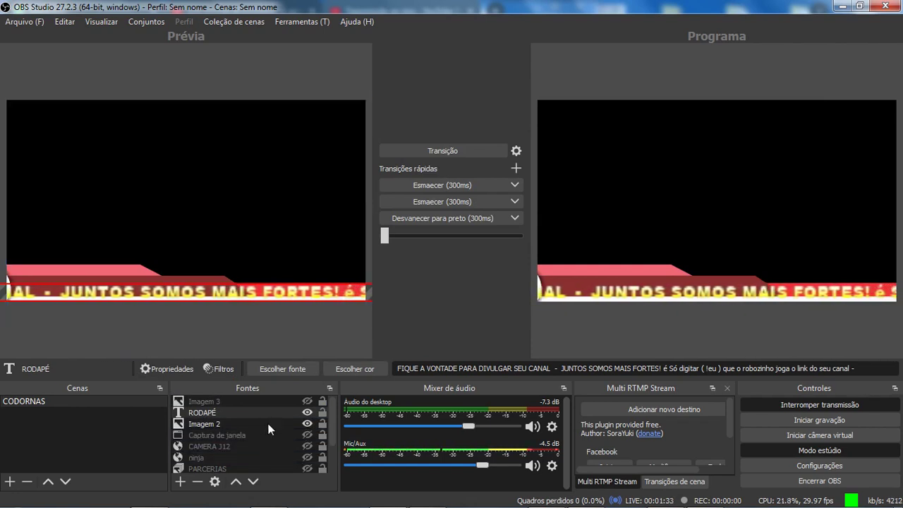
{"action": "left_click", "coordinate": [306, 468]}
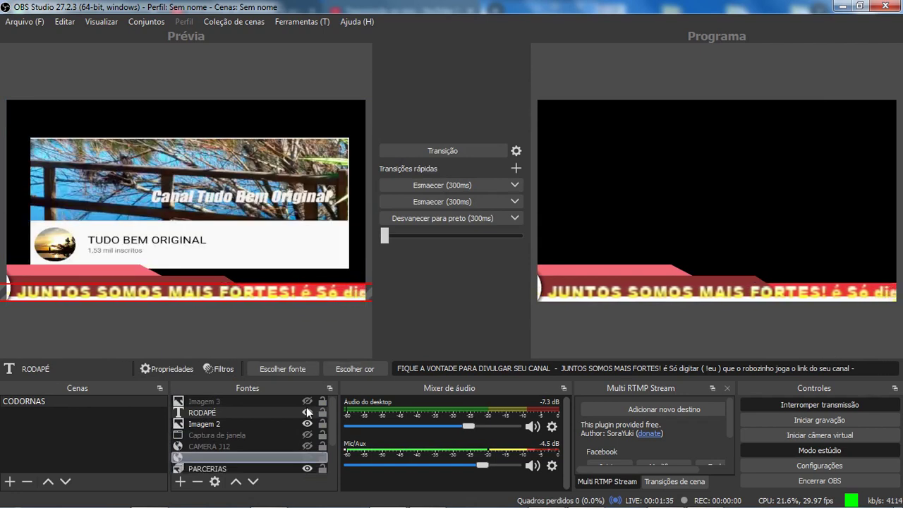
{"action": "left_click", "coordinate": [447, 151]}
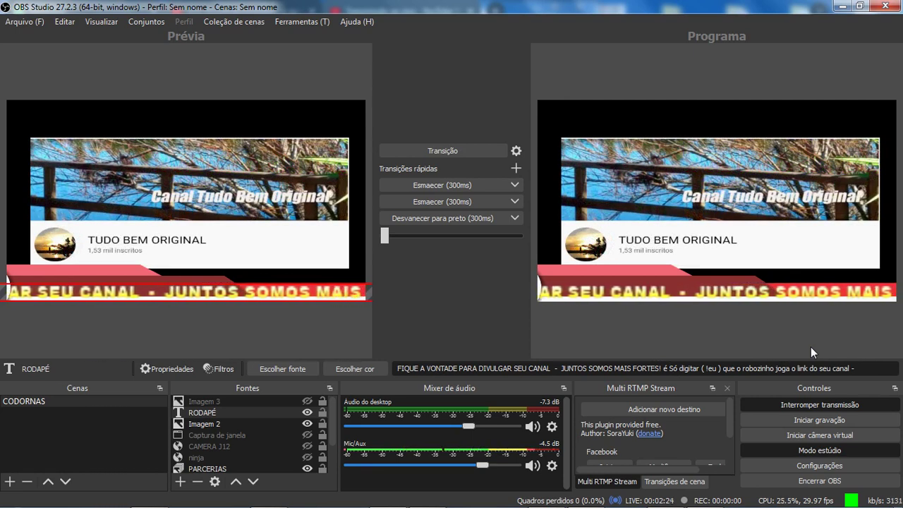
{"action": "mouse_move", "coordinate": [635, 496]}
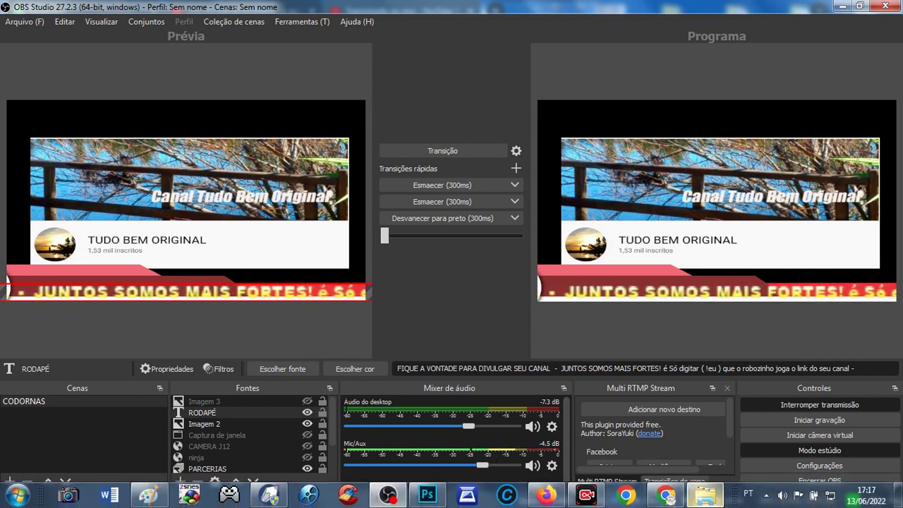
{"action": "left_click", "coordinate": [587, 497]}
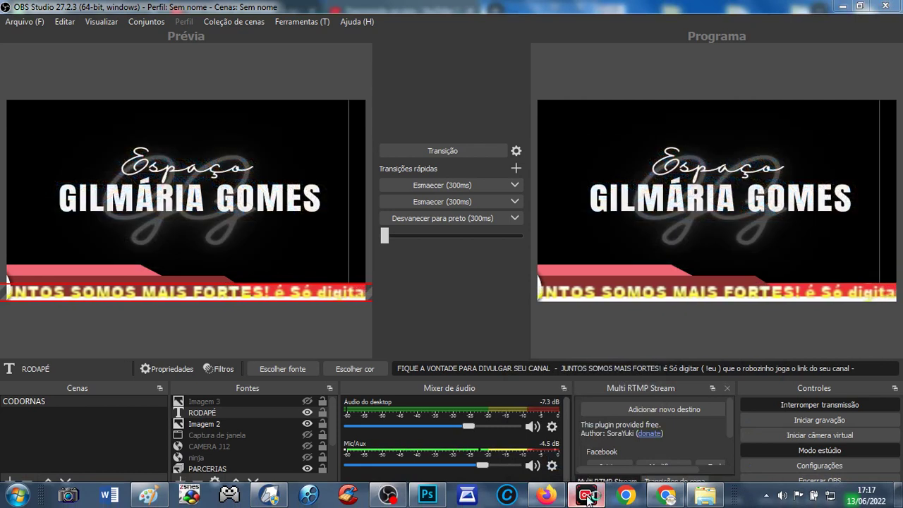